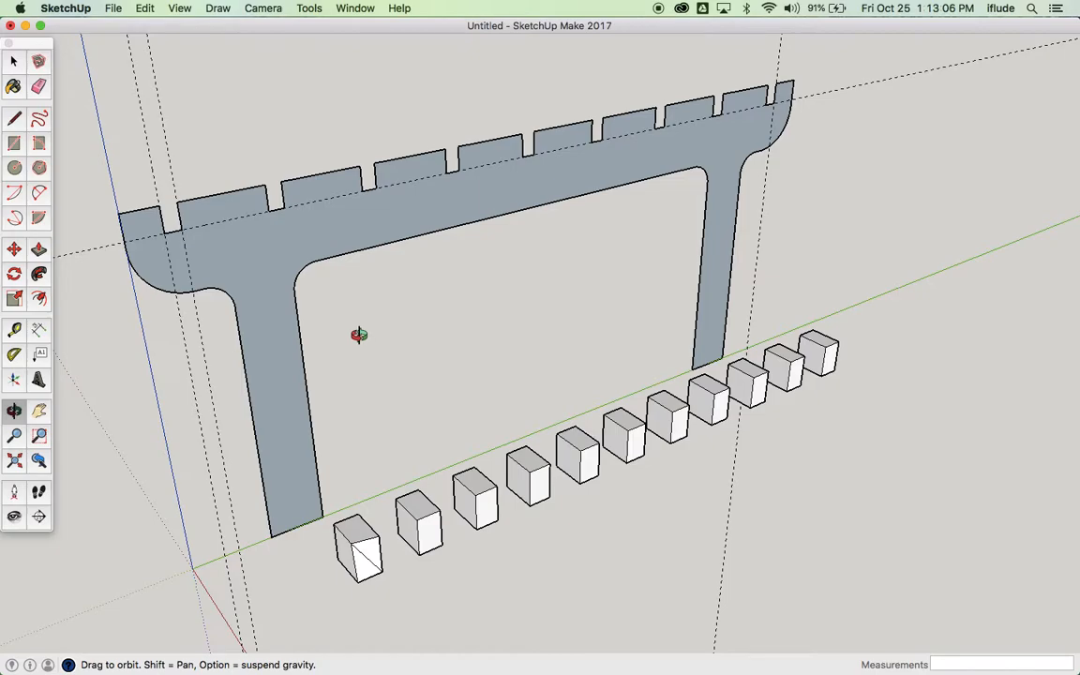
Step: Delete the row of separate blocks standing in front of the slotted frame
drag(359, 334, 706, 313)
click(13, 61)
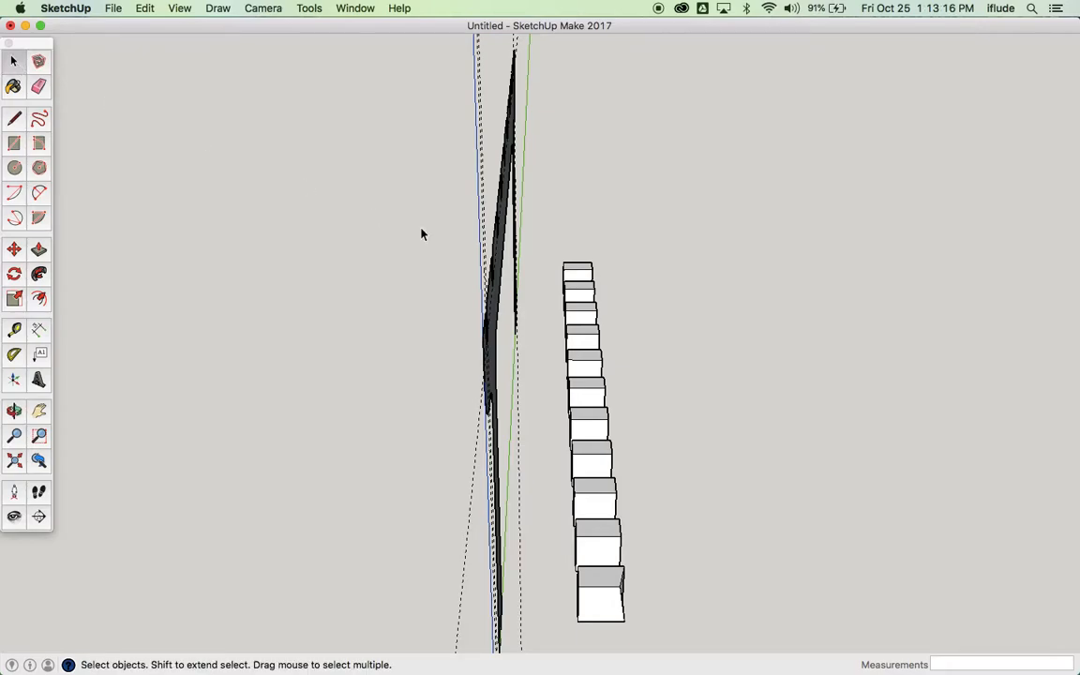
drag(535, 244, 660, 639)
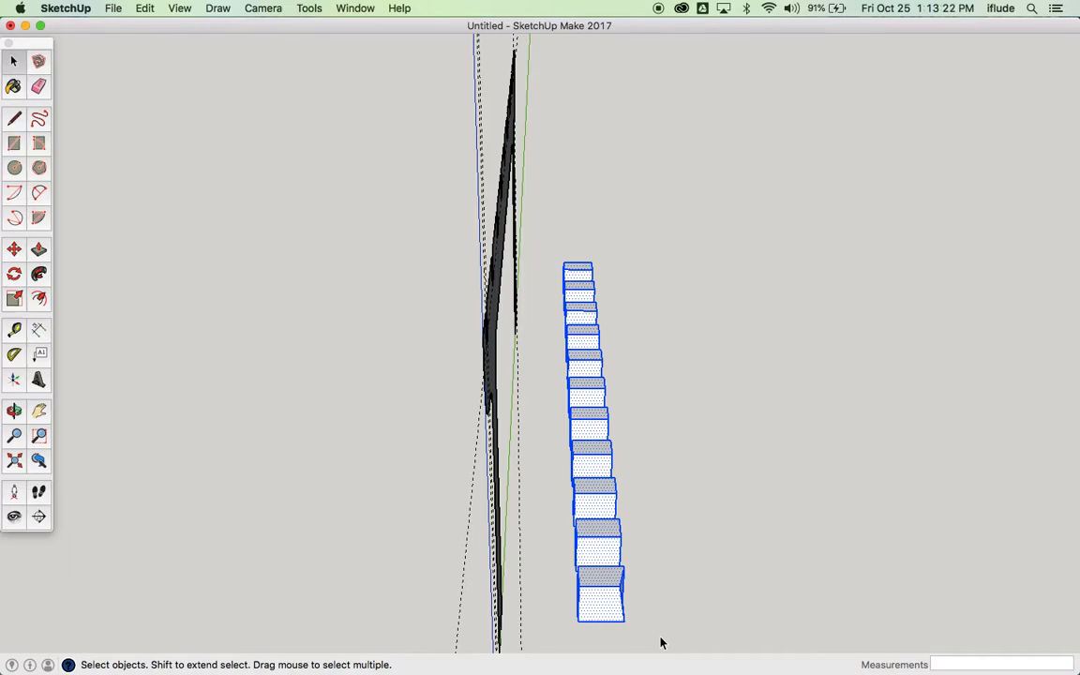
key(Delete)
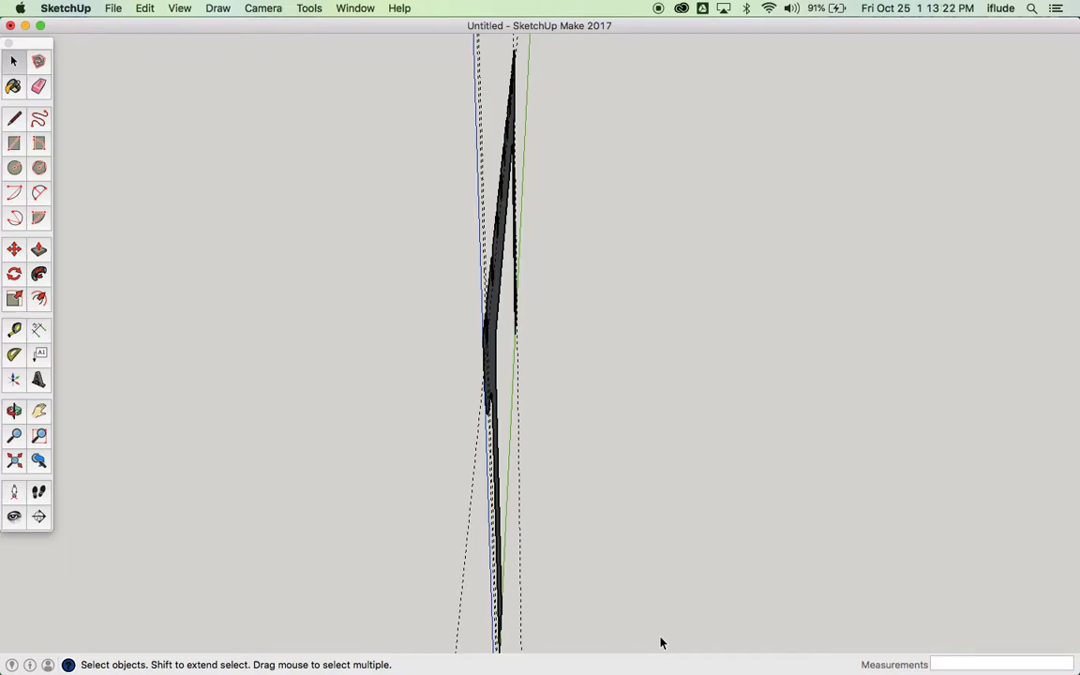
Step: Delete the vertical and horizontal construction guides around the slotted frame profile
click(15, 410)
drag(514, 472, 402, 417)
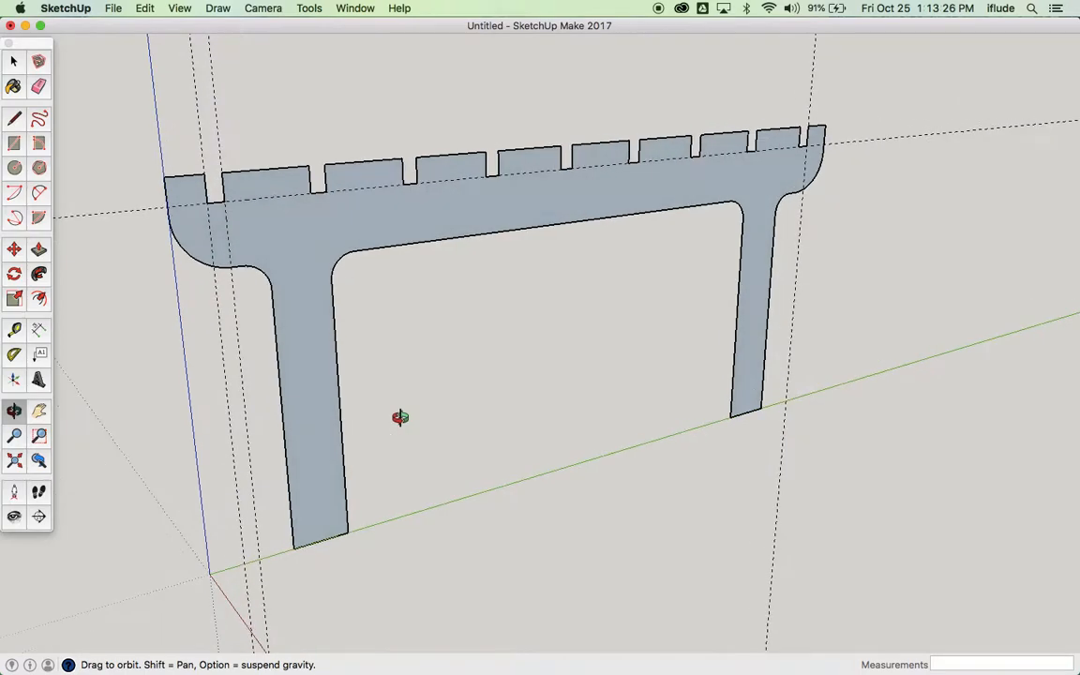
scroll(542, 384, down, 3)
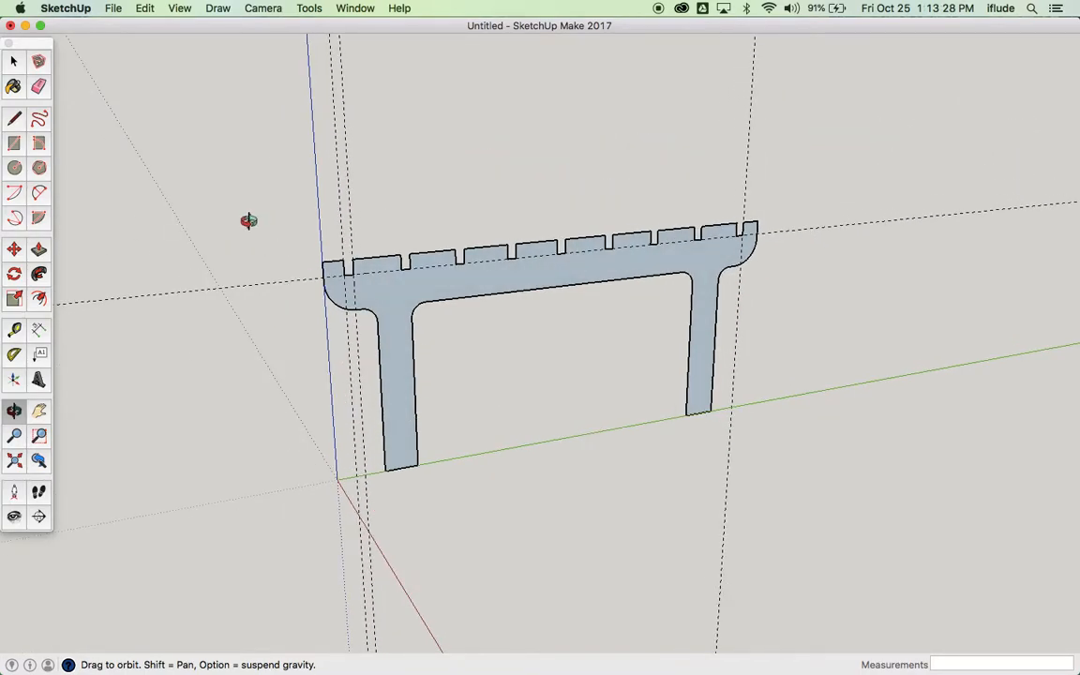
click(15, 61)
click(333, 175)
click(747, 161)
click(806, 226)
key(Delete)
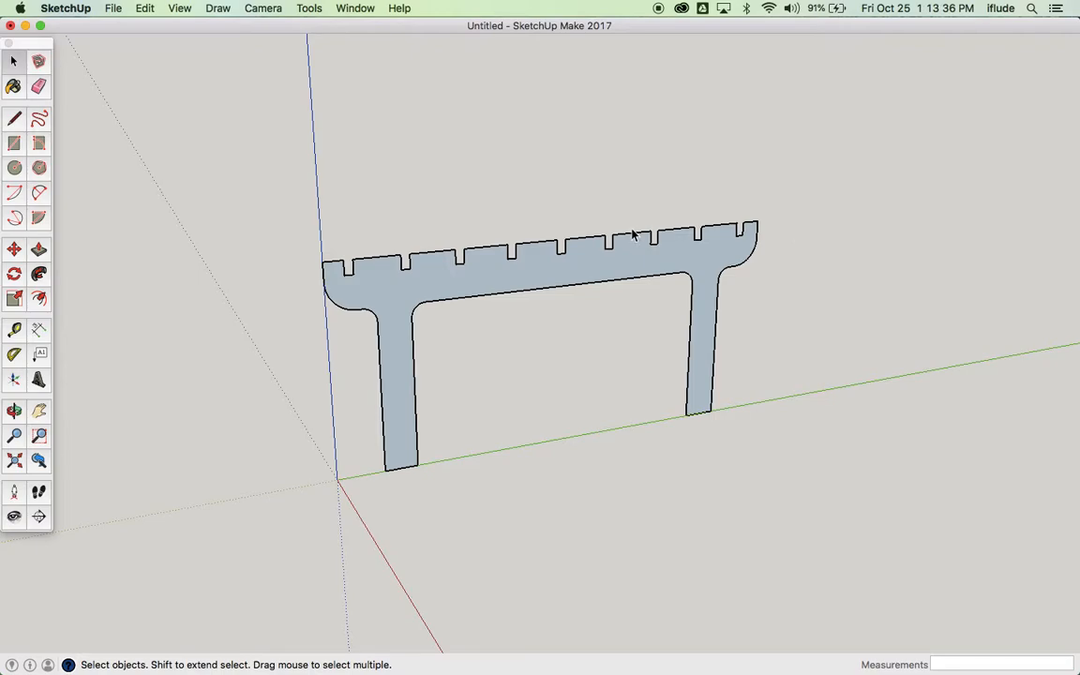
Step: Extrude the slotted frame face to a thickness of 18 mm with Push/Pull
scroll(548, 280, up, 3)
scroll(549, 280, up, 1)
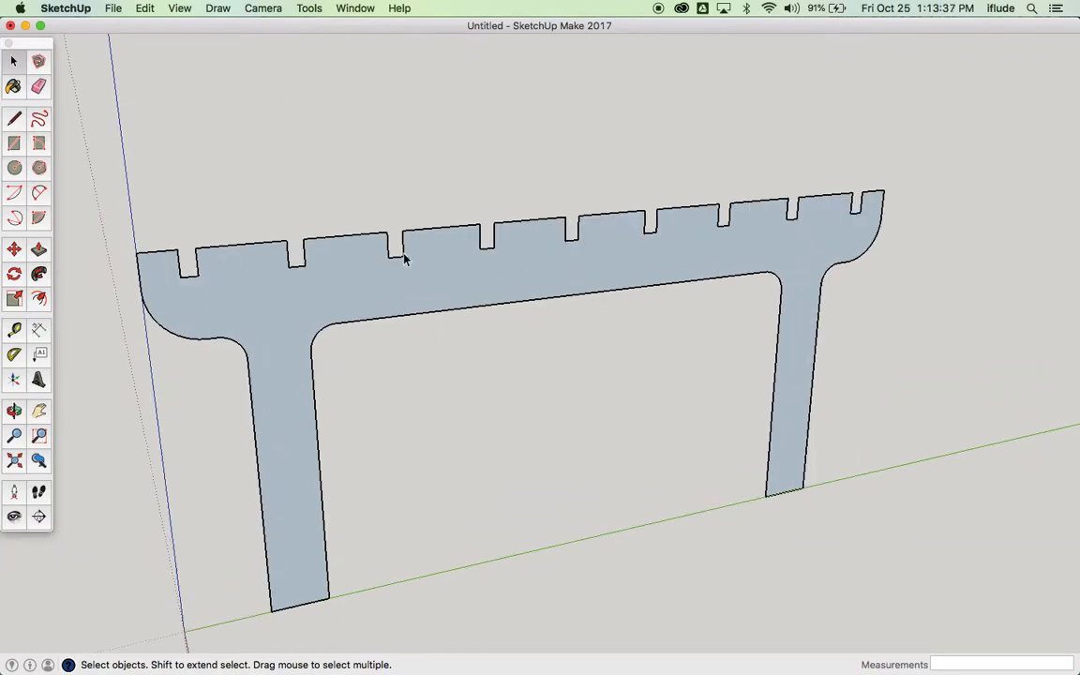
click(14, 410)
drag(212, 267, 455, 326)
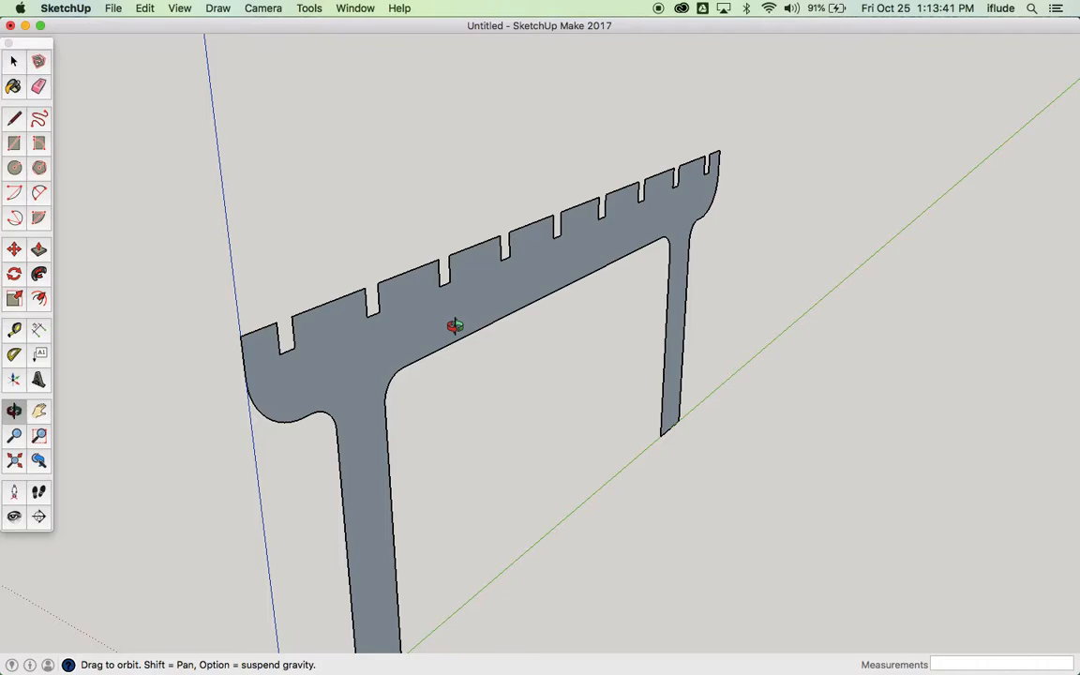
click(38, 249)
click(535, 259)
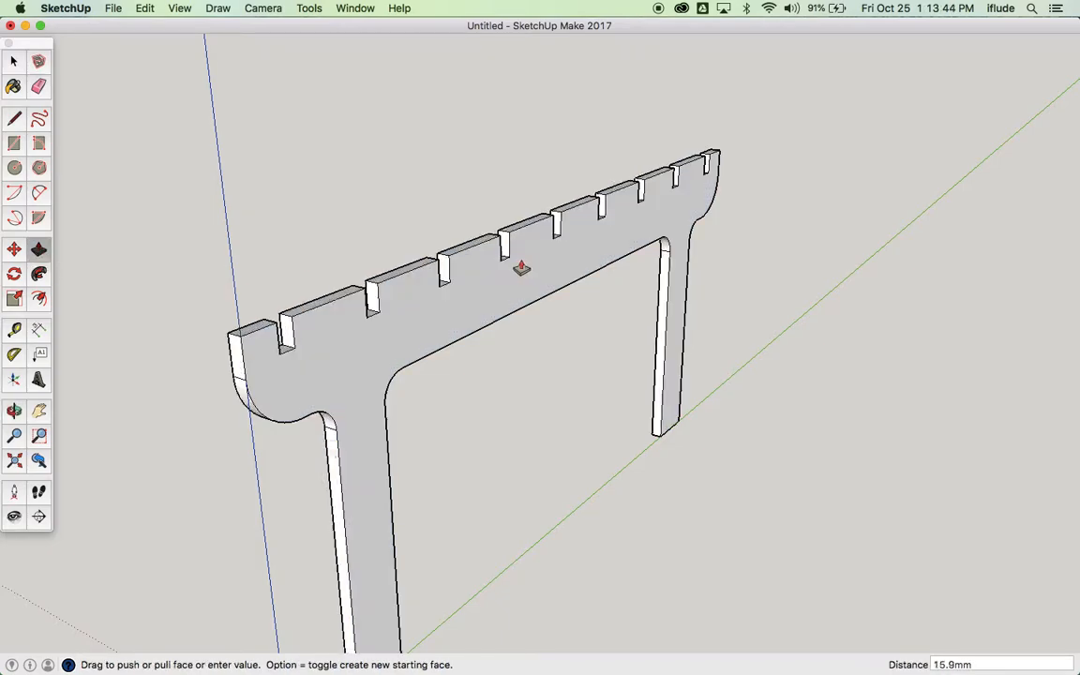
click(517, 269)
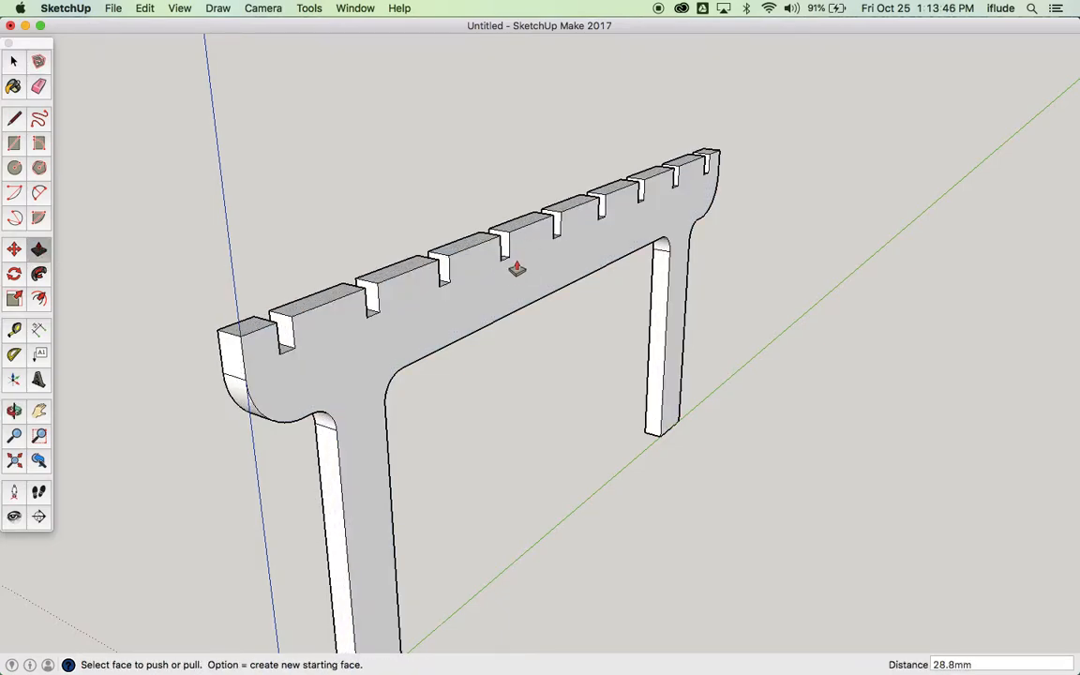
text(18)
key(Return)
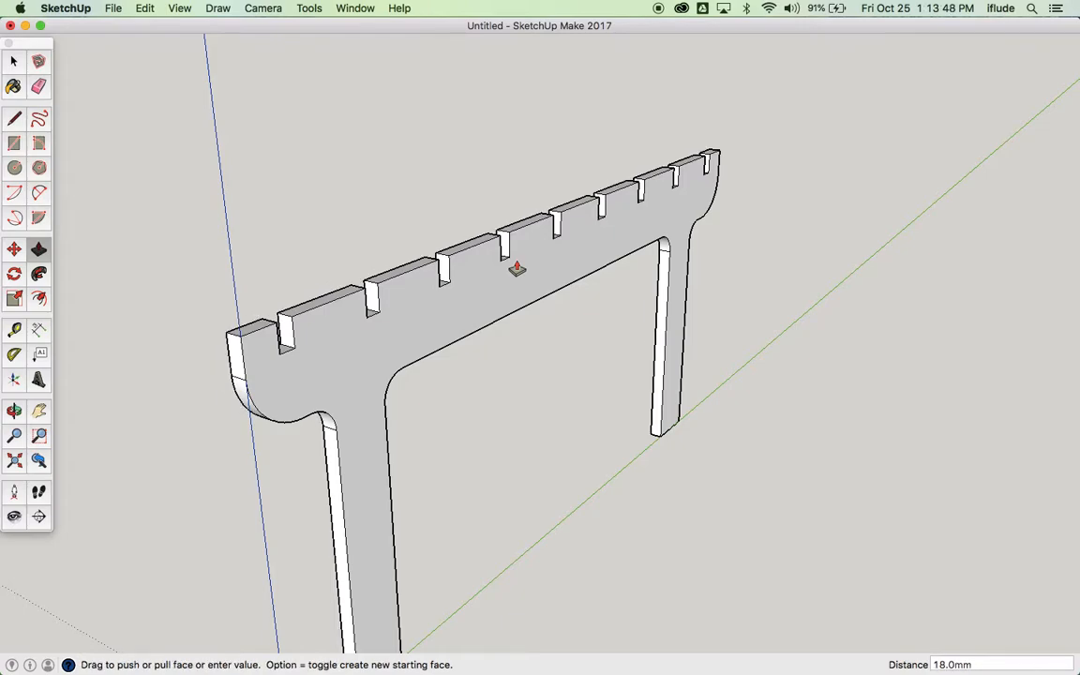
Step: Switch to the exercise PDF in Preview, examine the Exercise 5.3 views and part dimensions, and return to SketchUp
key(super+Tab)
key(super+Tab)
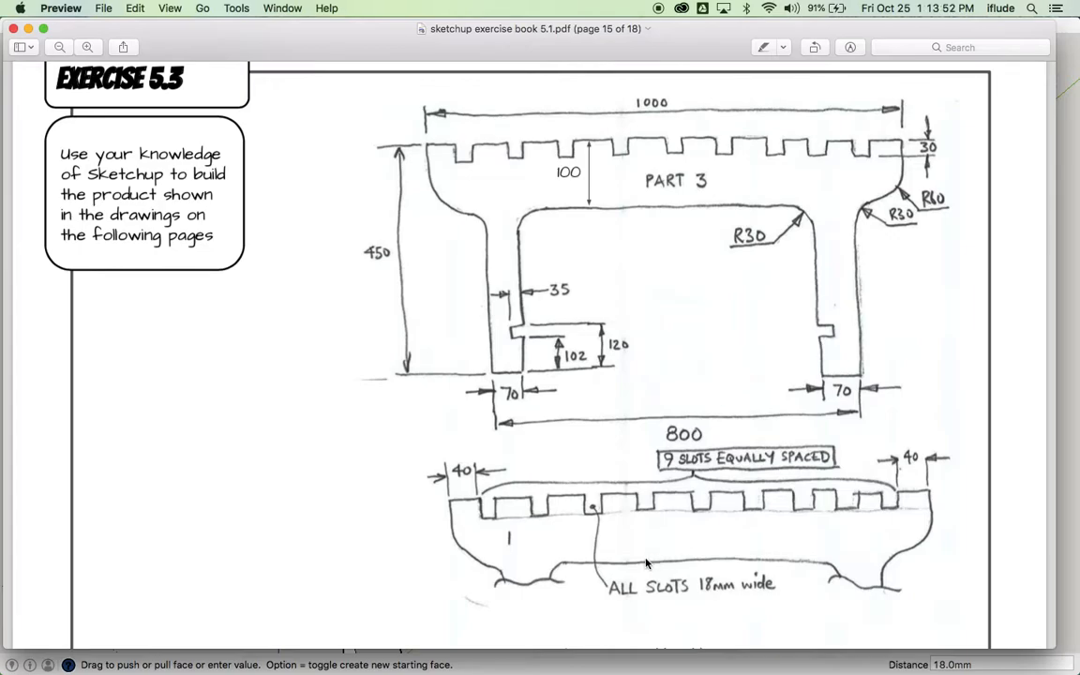
scroll(697, 325, down, 8)
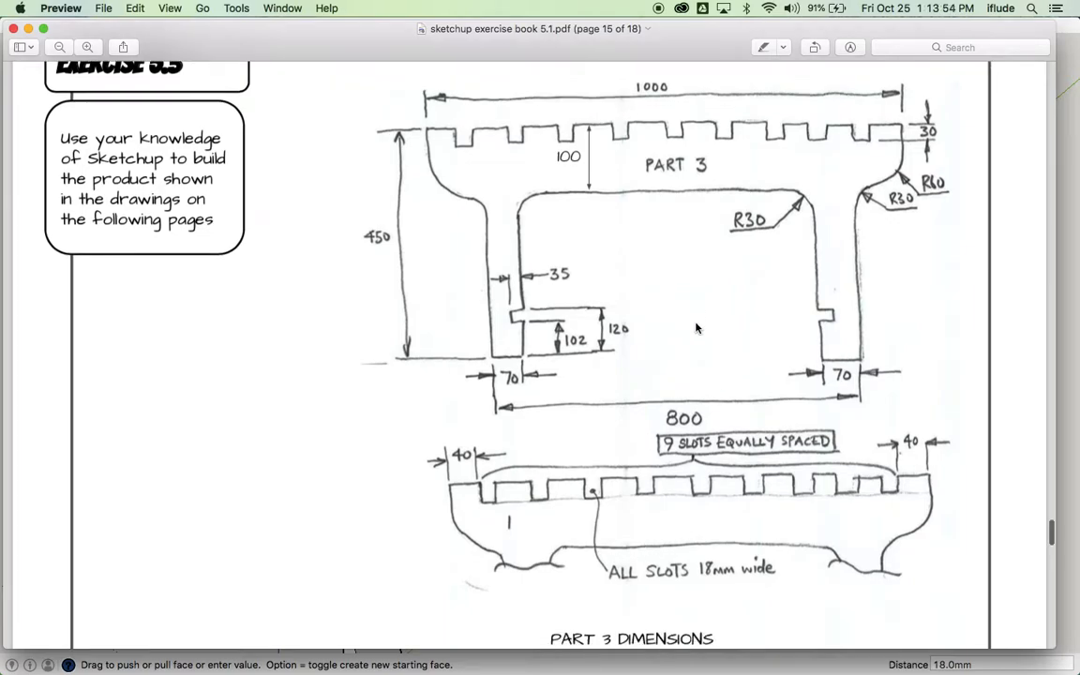
scroll(696, 325, down, 10)
scroll(696, 325, up, 20)
scroll(696, 327, up, 16)
scroll(697, 327, down, 8)
scroll(697, 327, up, 2)
scroll(696, 327, up, 13)
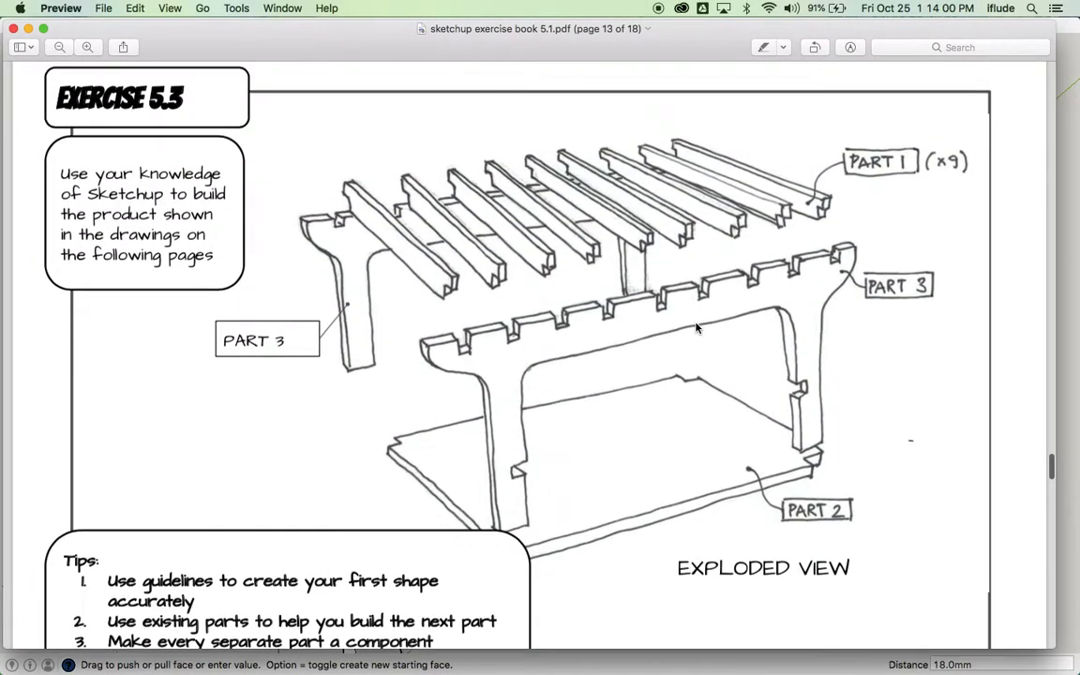
scroll(697, 327, up, 20)
scroll(697, 327, down, 20)
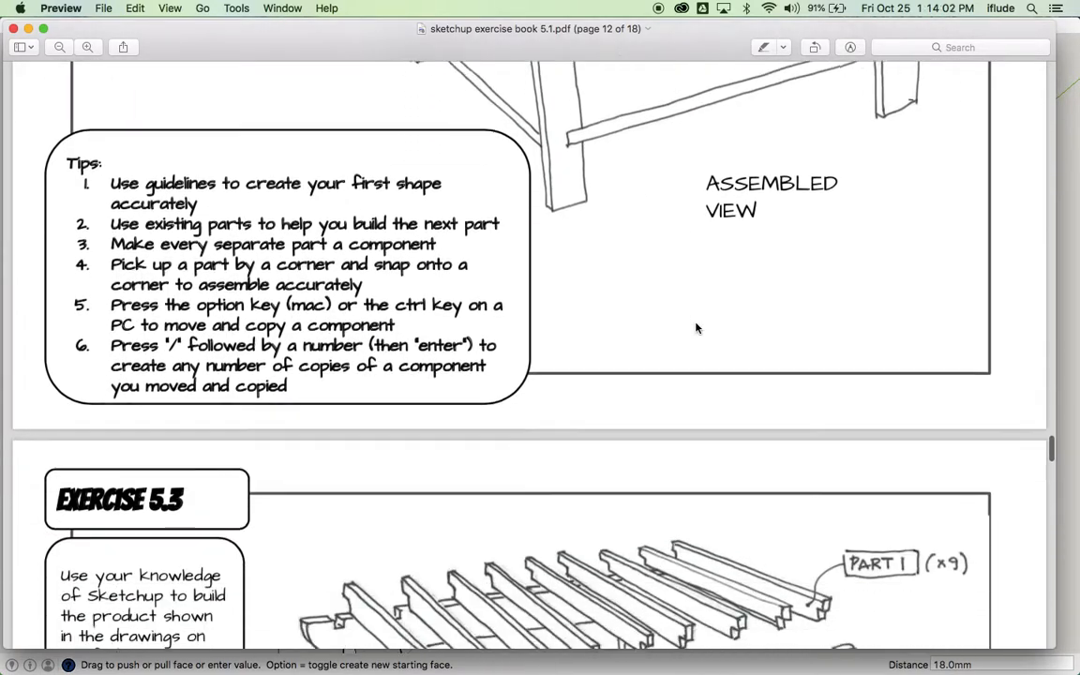
scroll(696, 327, down, 15)
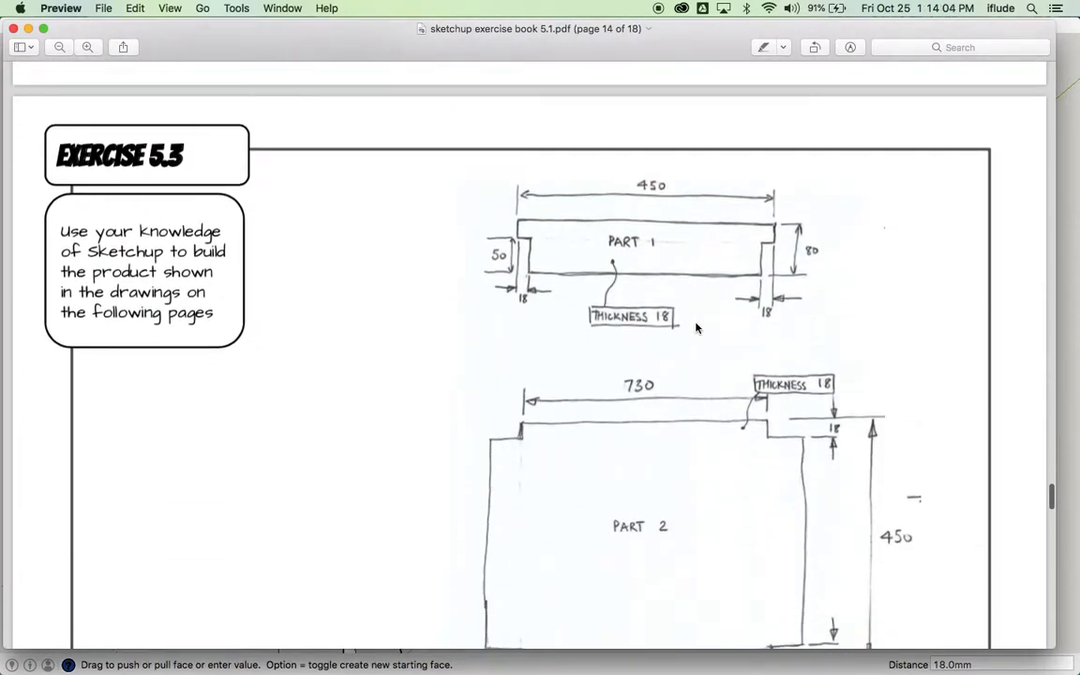
scroll(697, 327, down, 6)
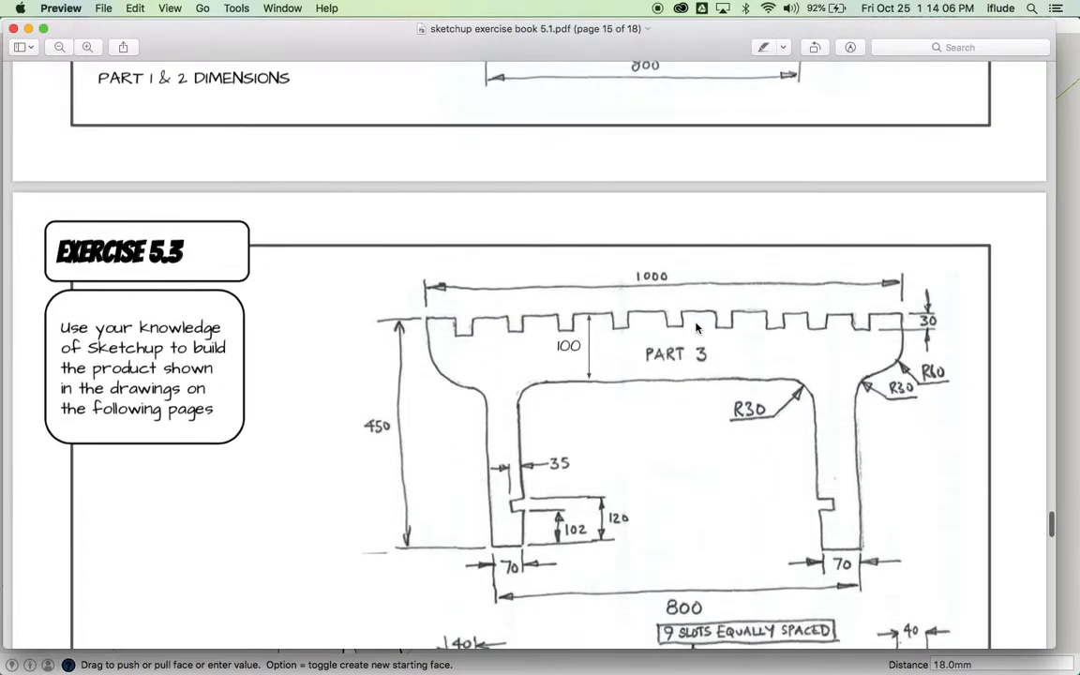
scroll(697, 327, down, 3)
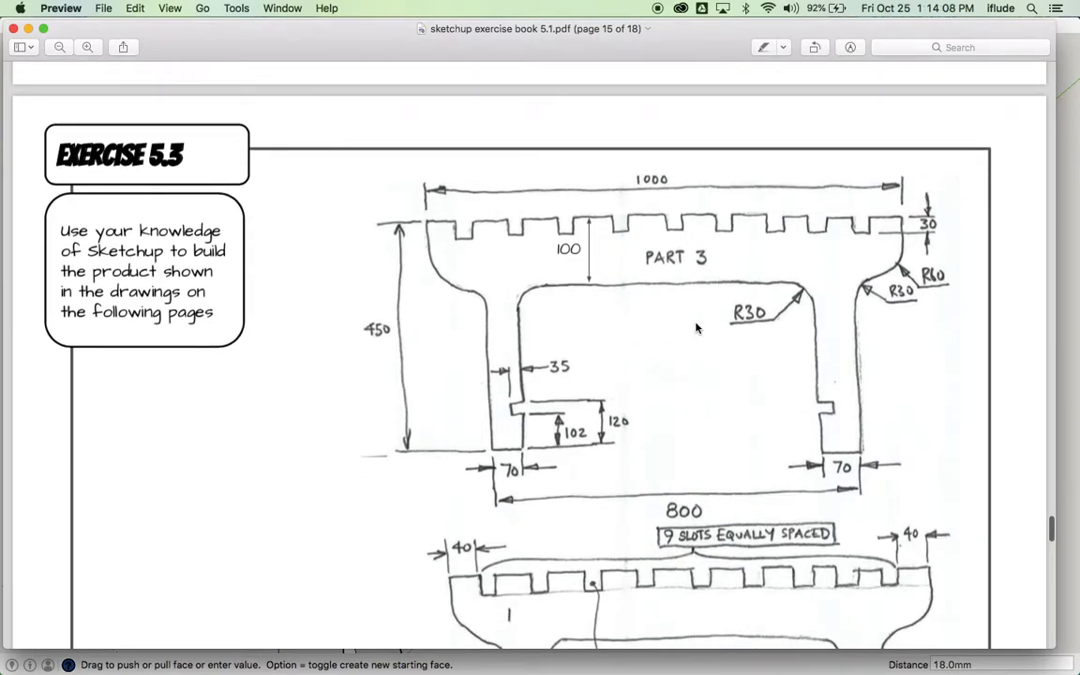
scroll(696, 327, down, 3)
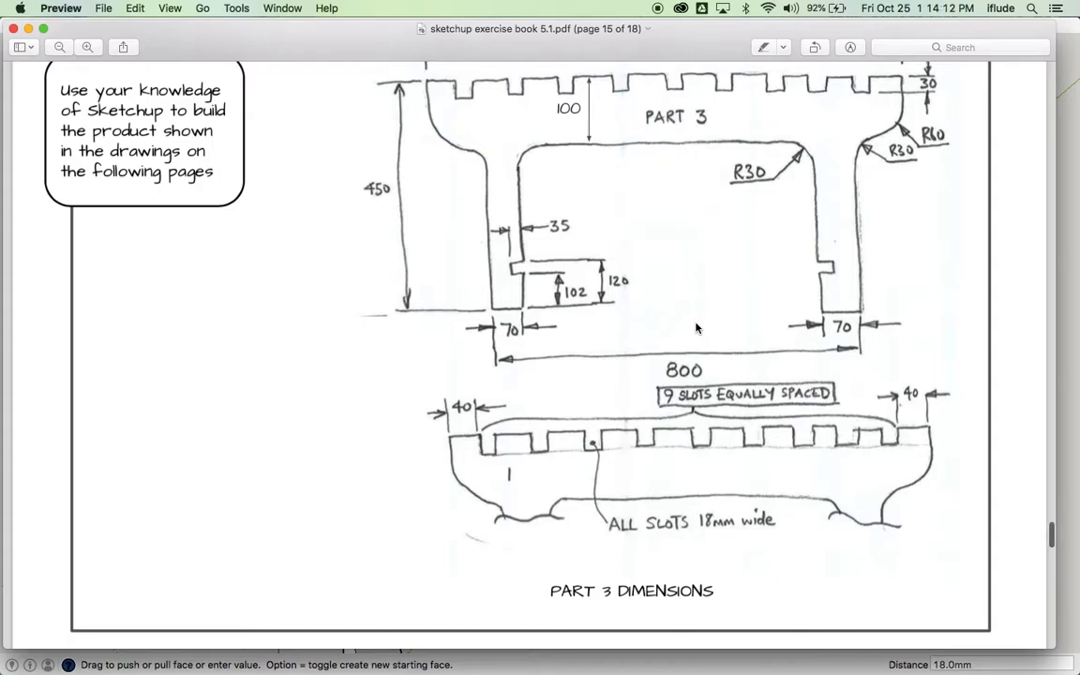
scroll(696, 327, up, 3)
scroll(696, 327, up, 9)
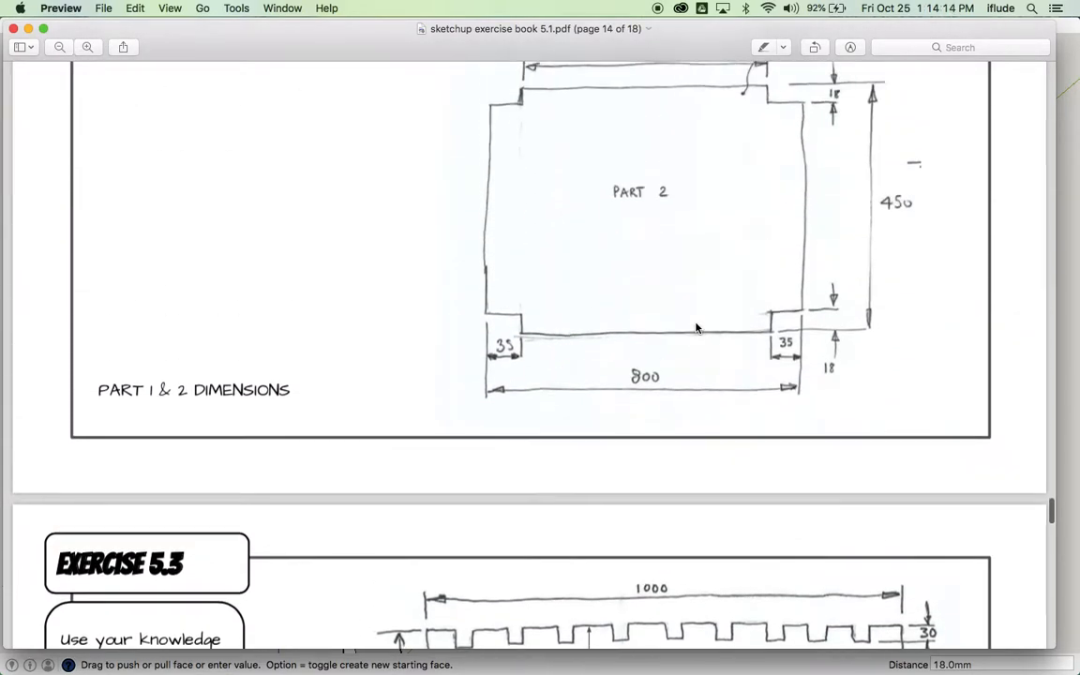
key(super+Tab)
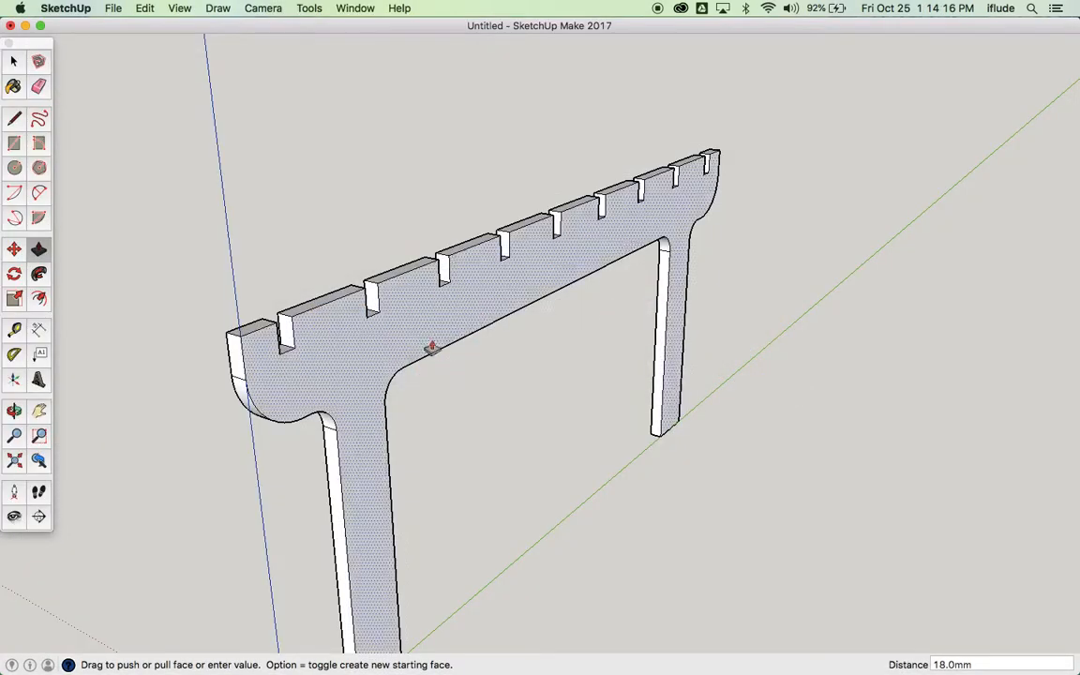
click(15, 62)
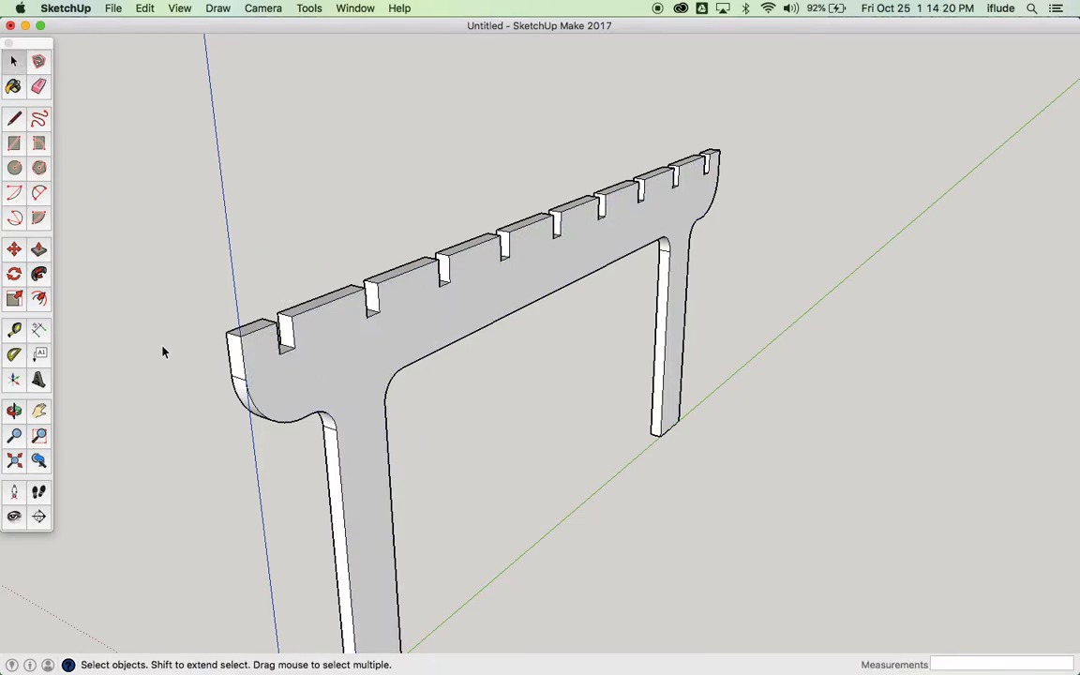
scroll(156, 322, up, 6)
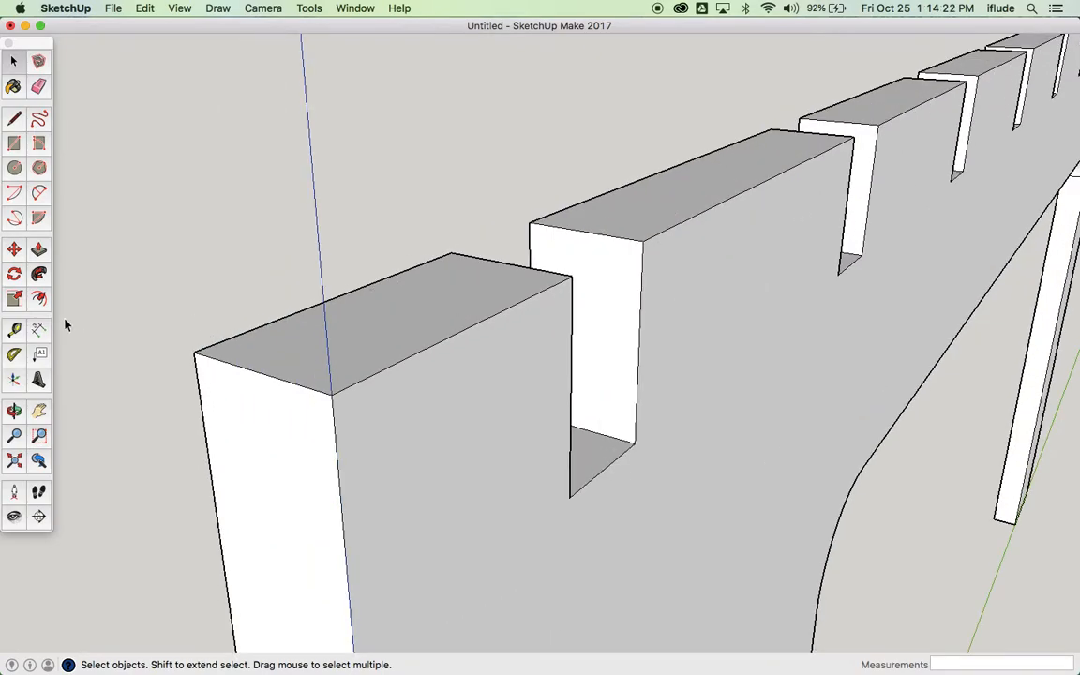
click(14, 330)
click(193, 352)
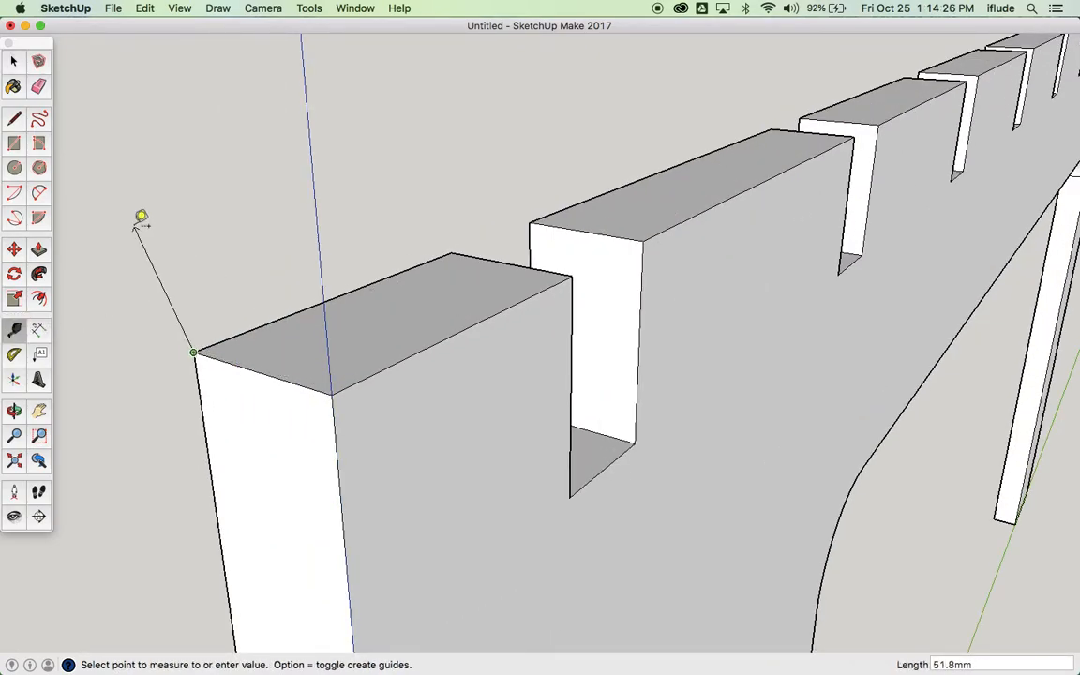
click(13, 59)
Step: Make the entire extruded slotted frame a component and deselect it
scroll(186, 125, down, 8)
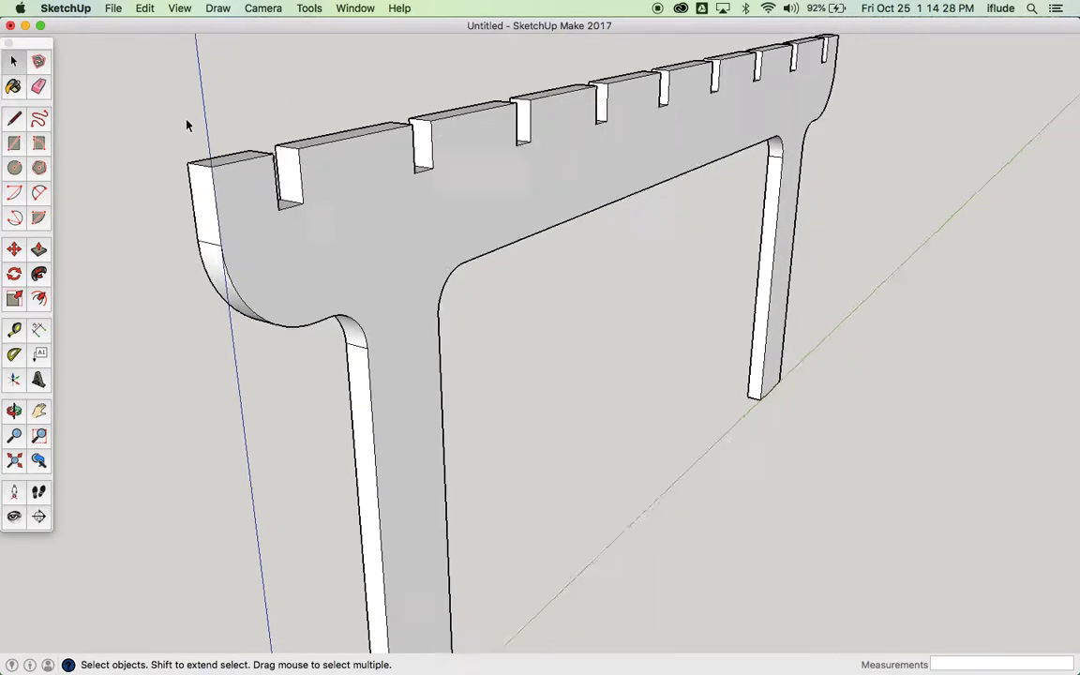
triple_click(387, 208)
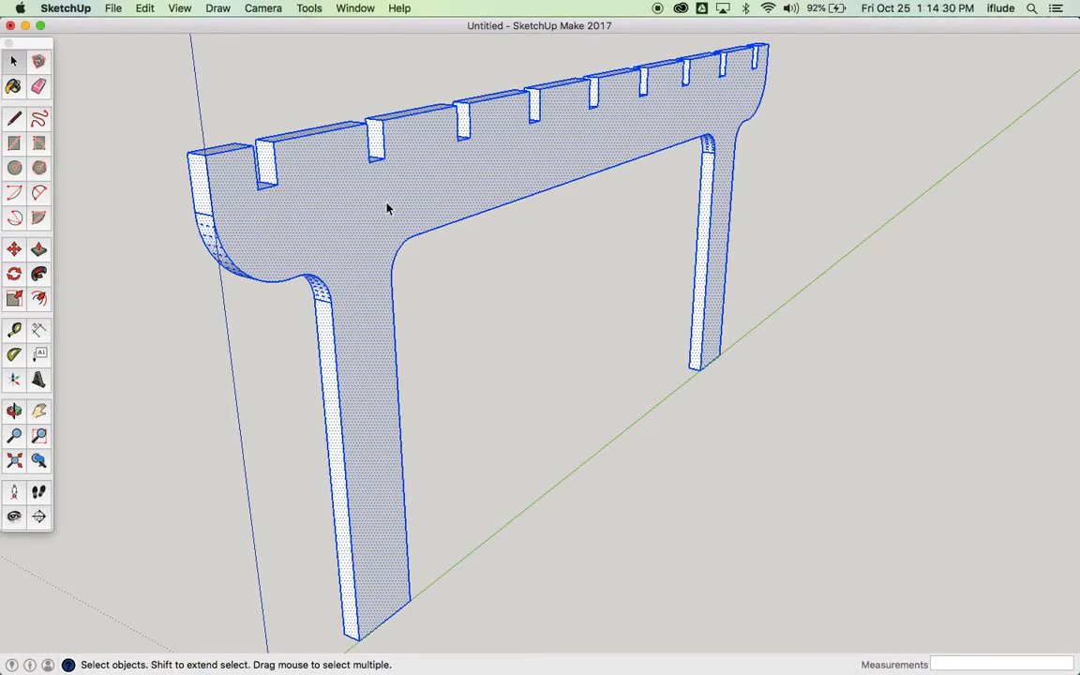
click(38, 60)
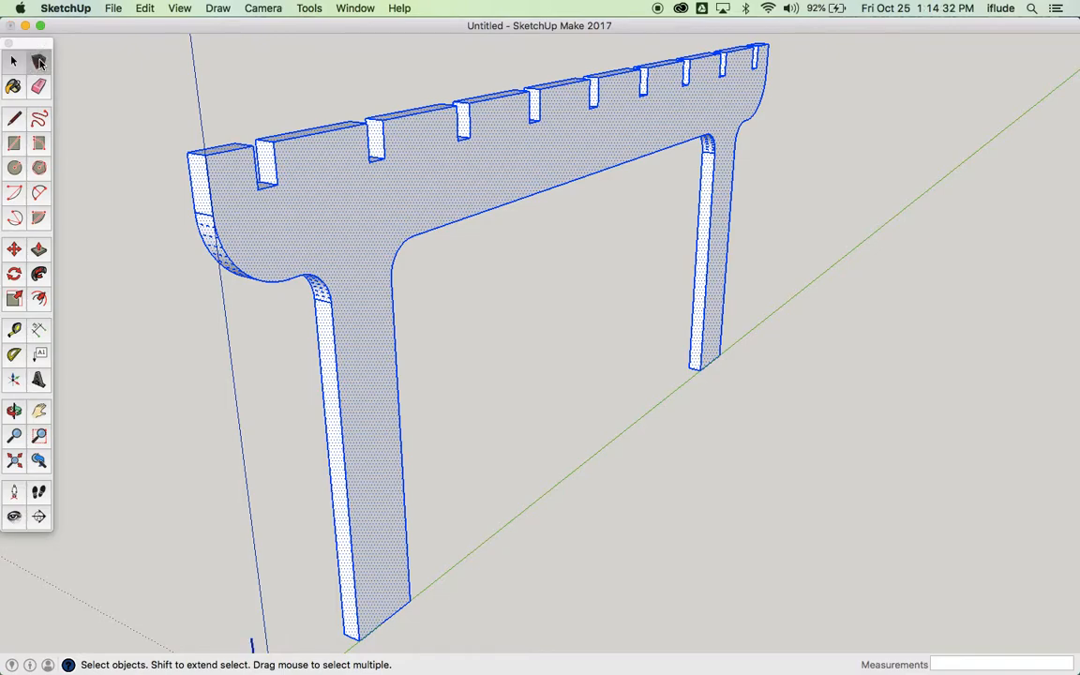
click(647, 311)
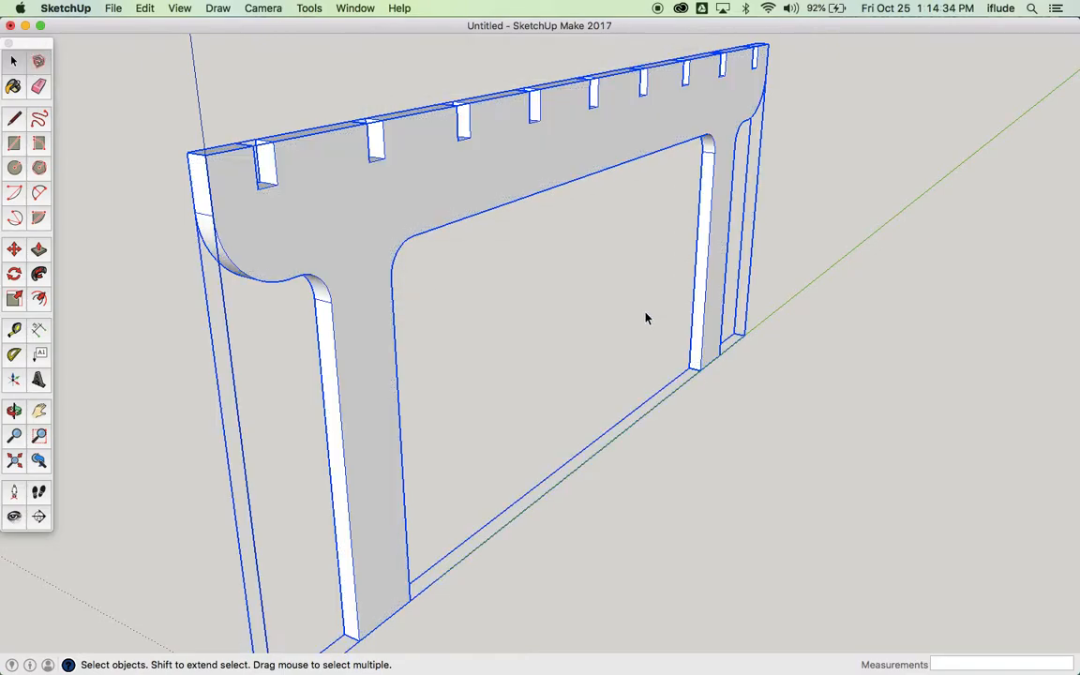
click(887, 320)
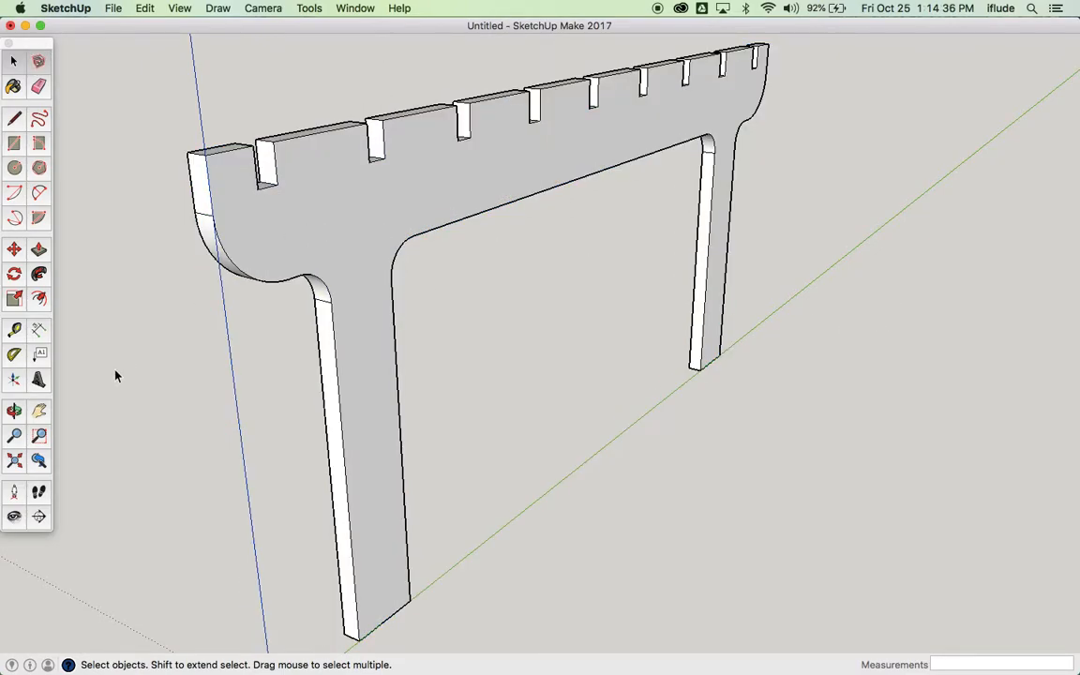
click(14, 410)
drag(279, 270, 325, 299)
scroll(254, 333, down, 3)
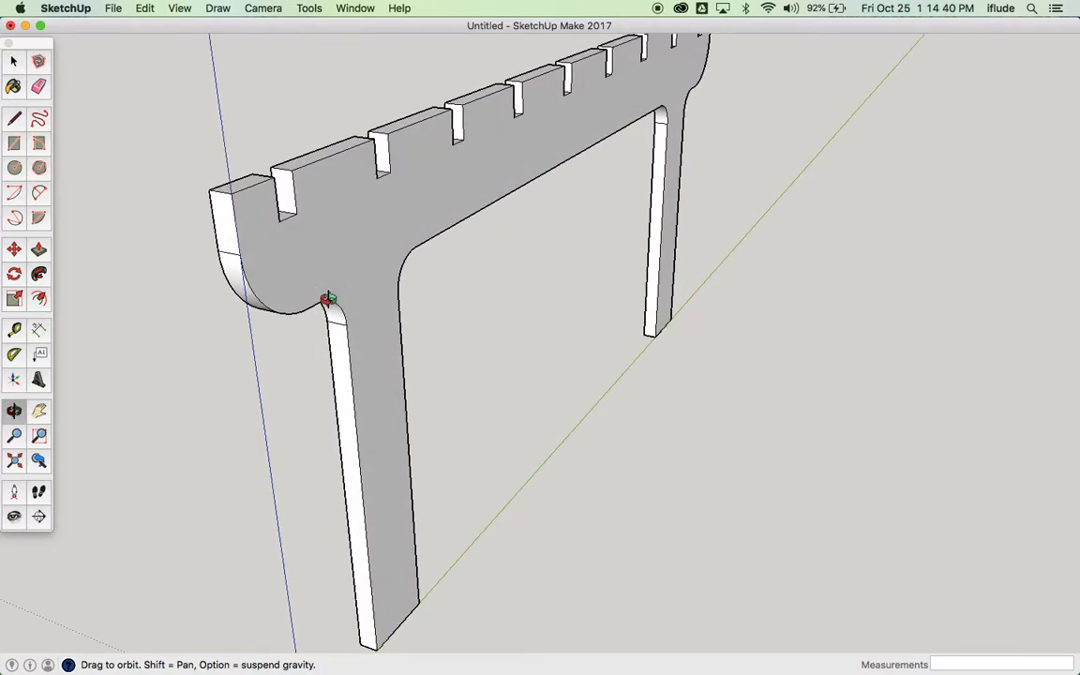
scroll(326, 300, down, 2)
drag(441, 299, 347, 306)
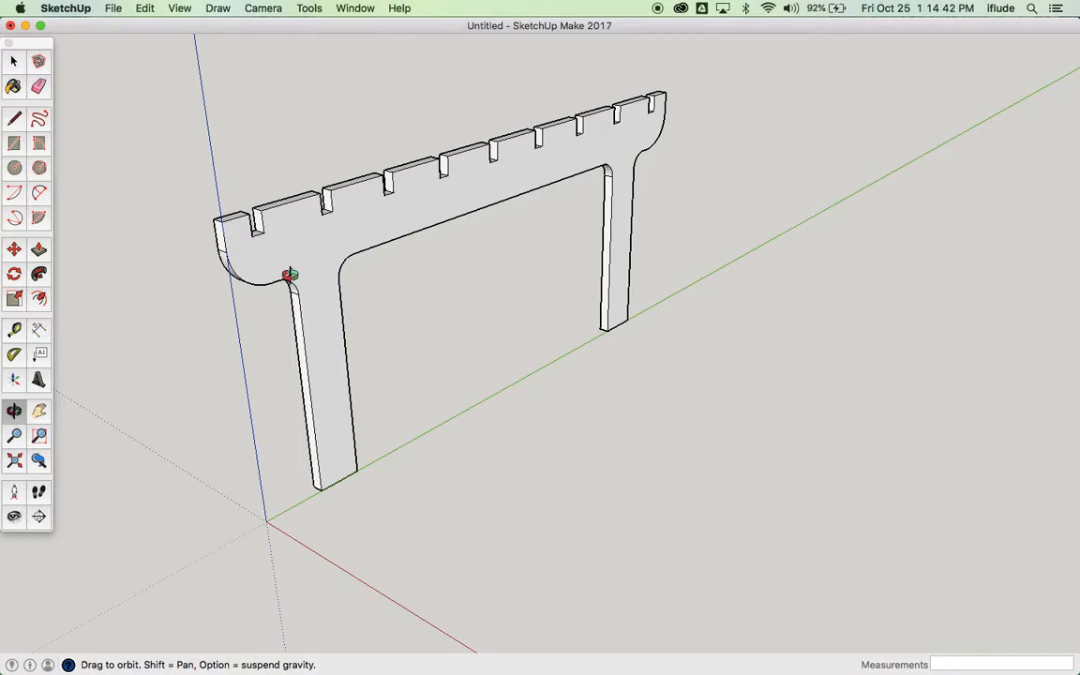
Step: Switch to the exercise PDF in Preview, examine the Part 1 dimensions, and return to SketchUp
key(super+Tab)
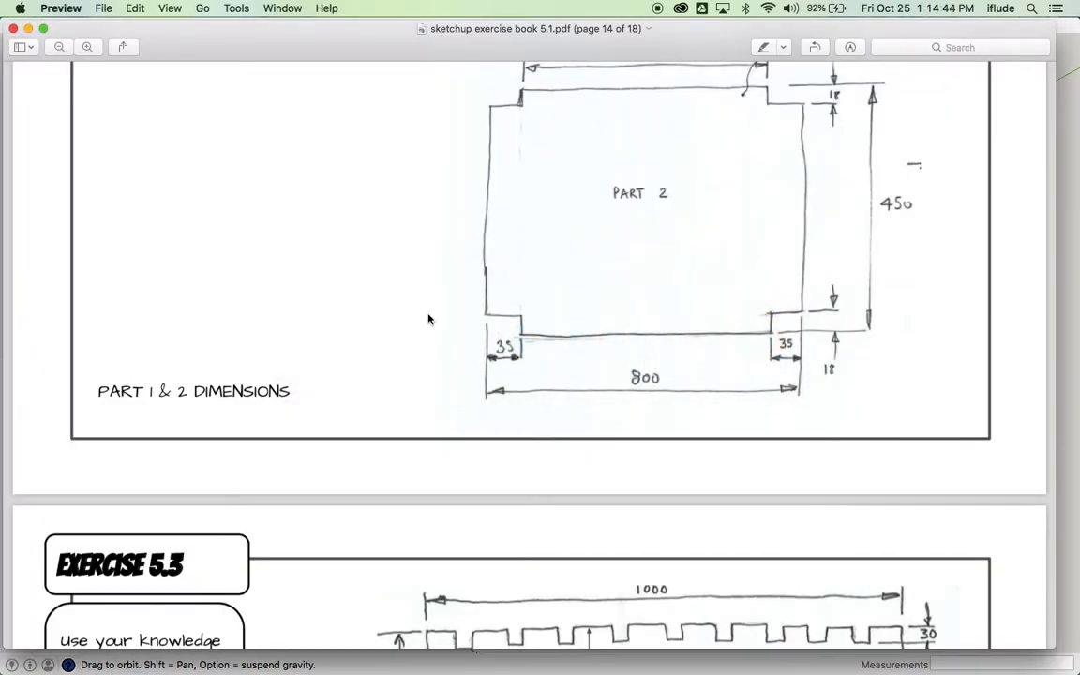
scroll(440, 325, down, 1)
scroll(442, 327, up, 10)
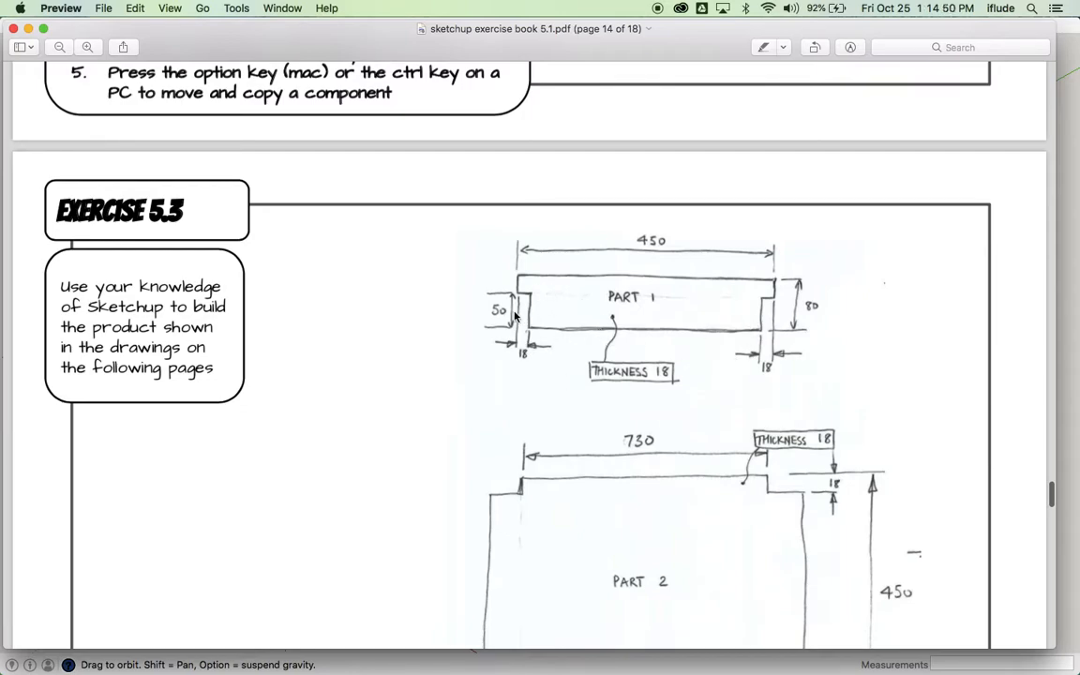
scroll(557, 377, up, 1)
scroll(553, 371, down, 2)
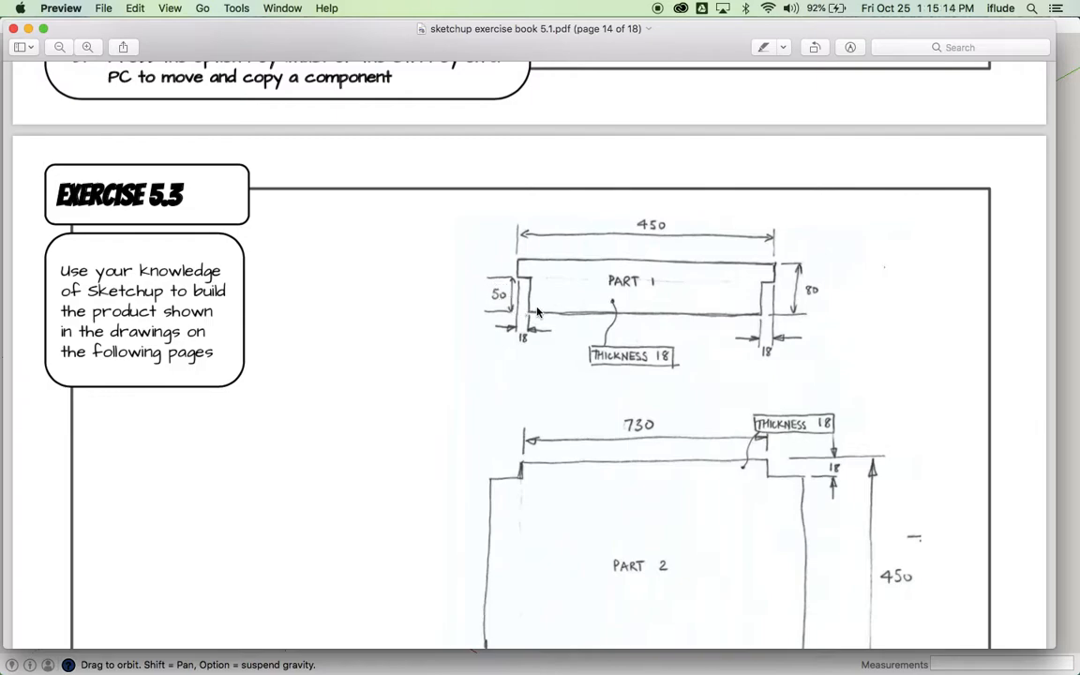
key(super+Tab)
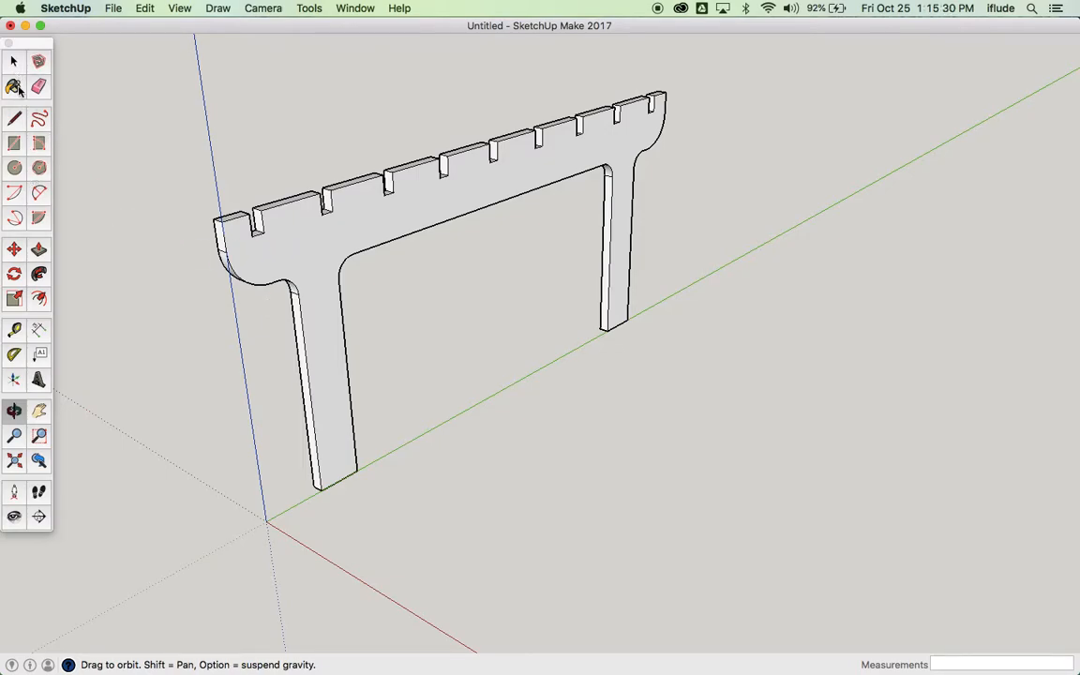
Step: Draw a 30 mm by 18 mm rectangle filling the first slot on the front face of the slotted frame
click(14, 143)
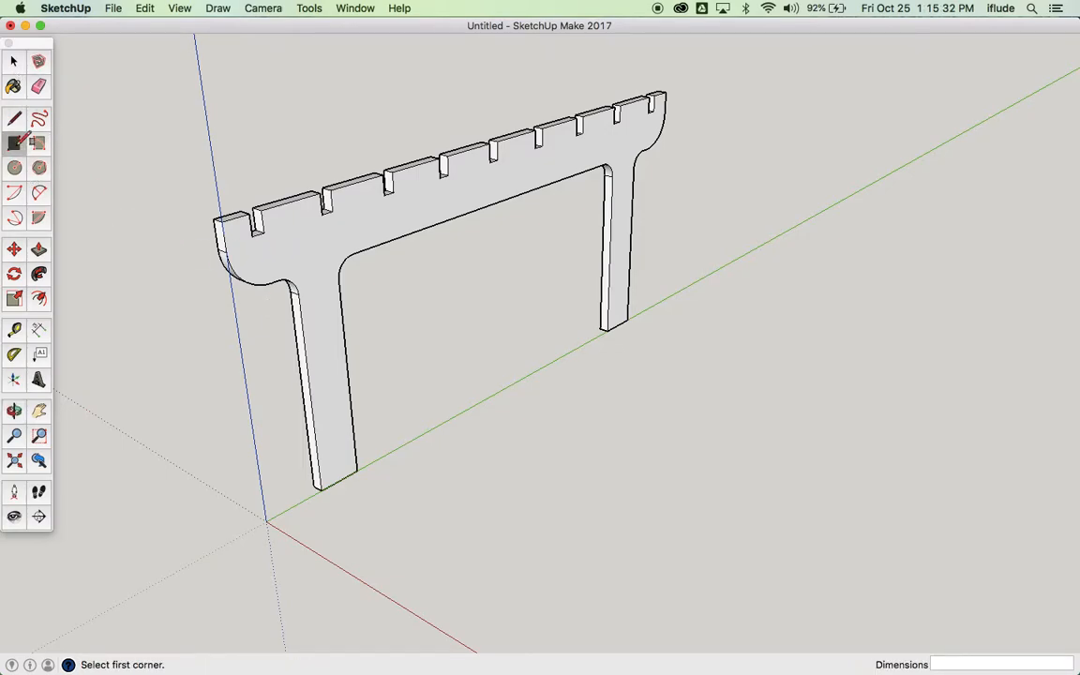
click(38, 410)
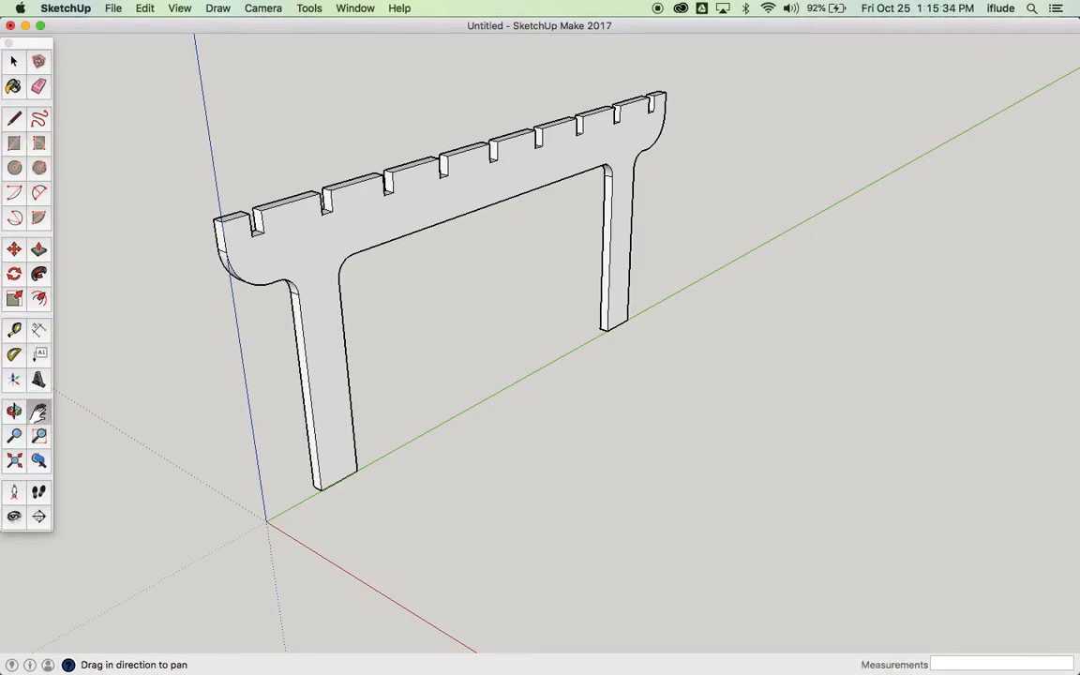
drag(198, 224, 461, 355)
scroll(459, 356, down, 1)
scroll(459, 356, up, 5)
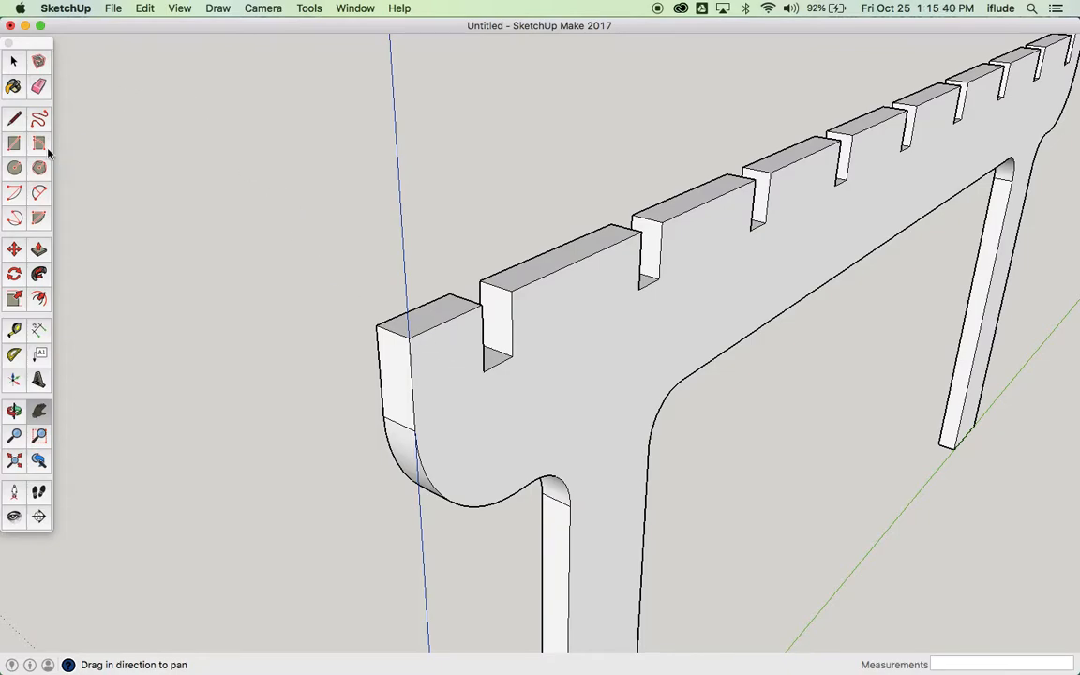
click(13, 145)
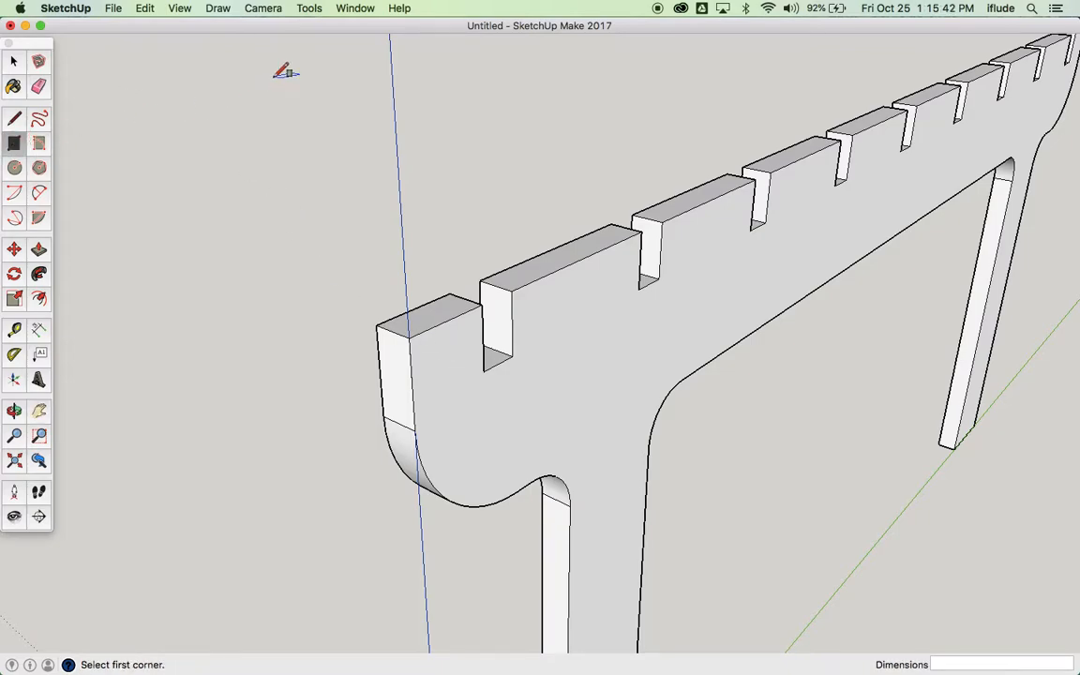
click(13, 61)
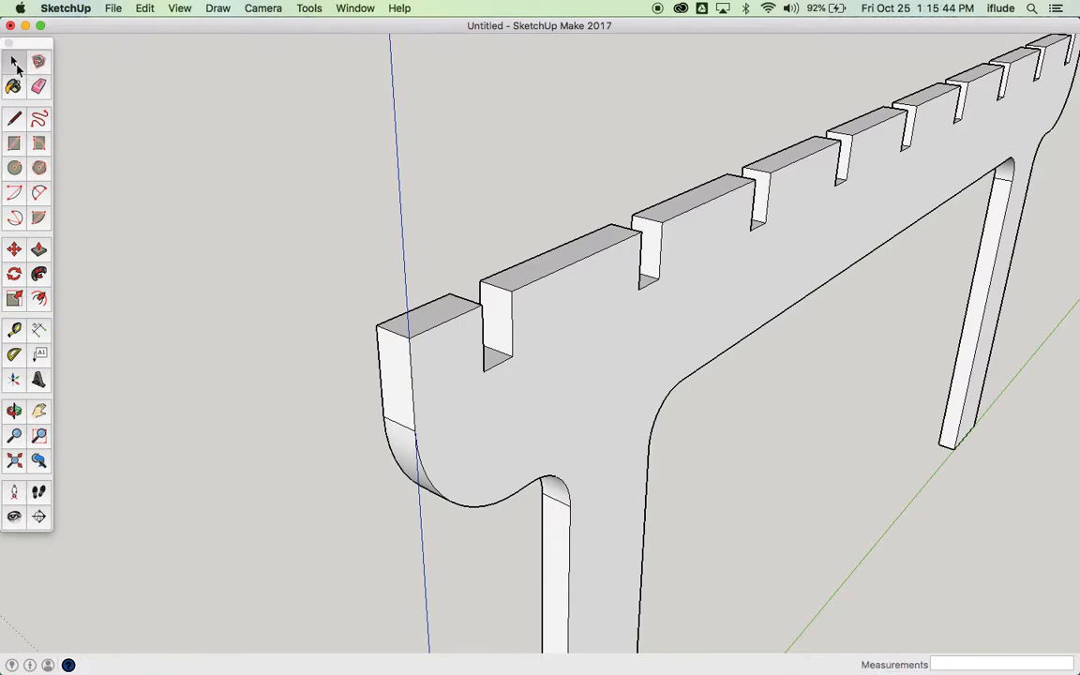
click(605, 335)
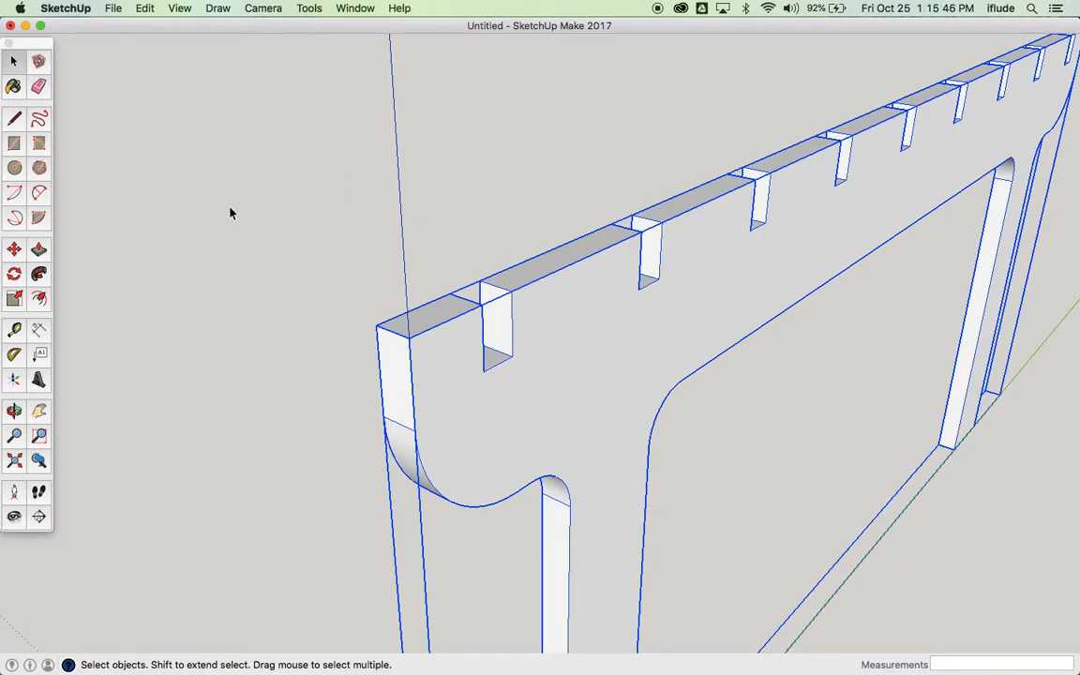
click(424, 234)
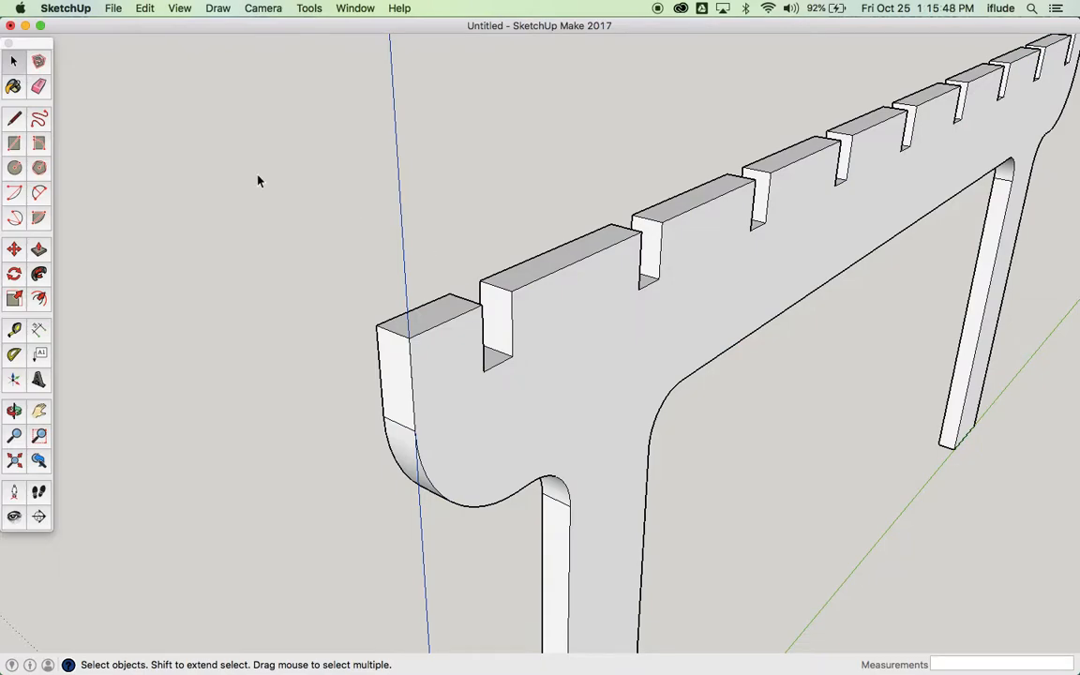
click(14, 143)
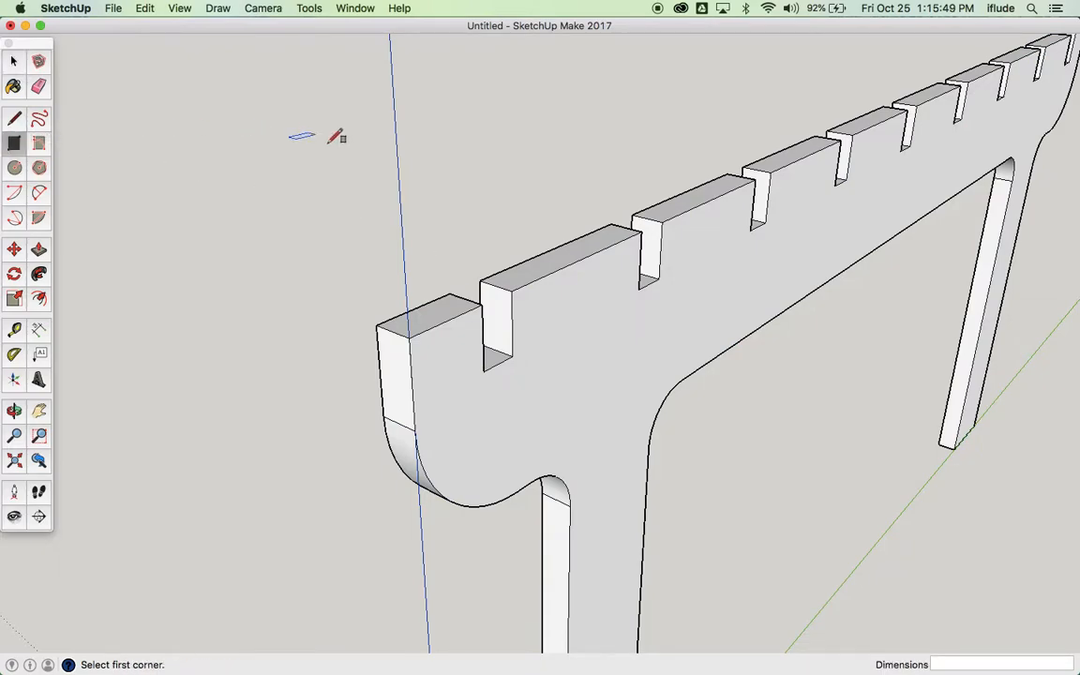
click(511, 291)
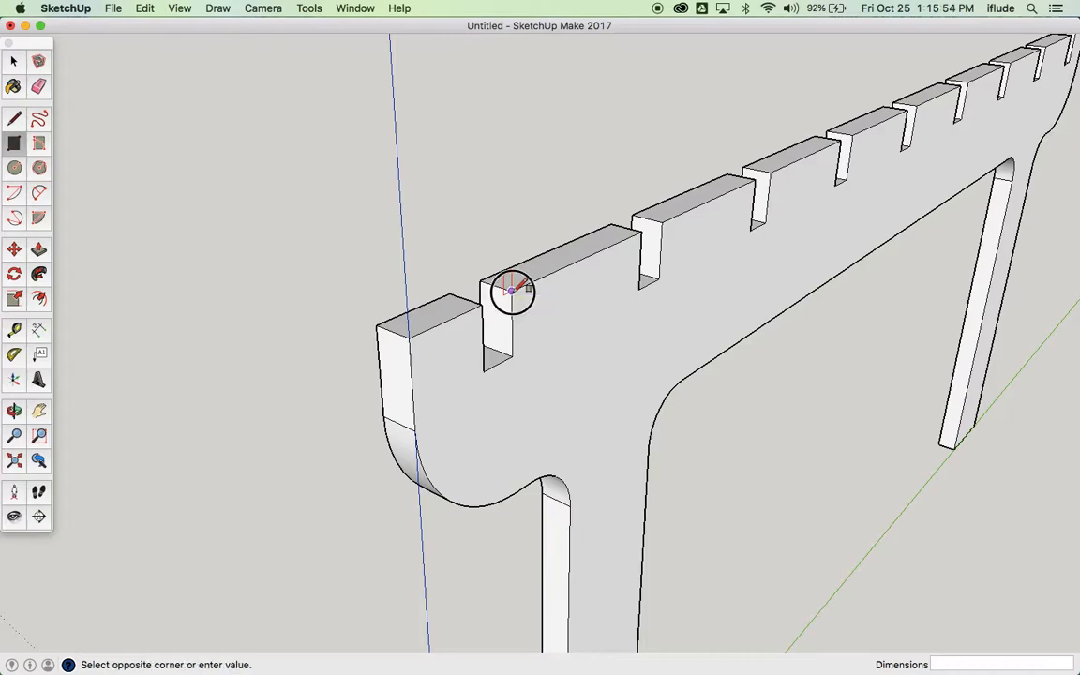
click(483, 371)
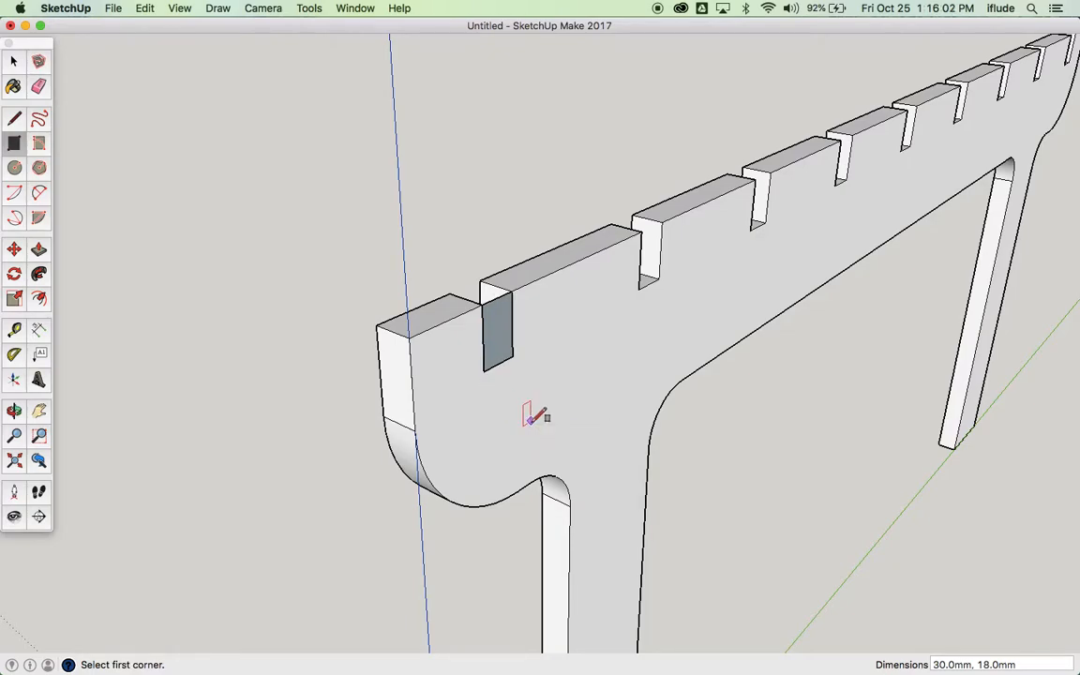
Step: Check the Part 1 length in the exercise PDF in Preview, return to SketchUp, and extrude the slot rectangle 450 mm back through the frame
key(super+Tab)
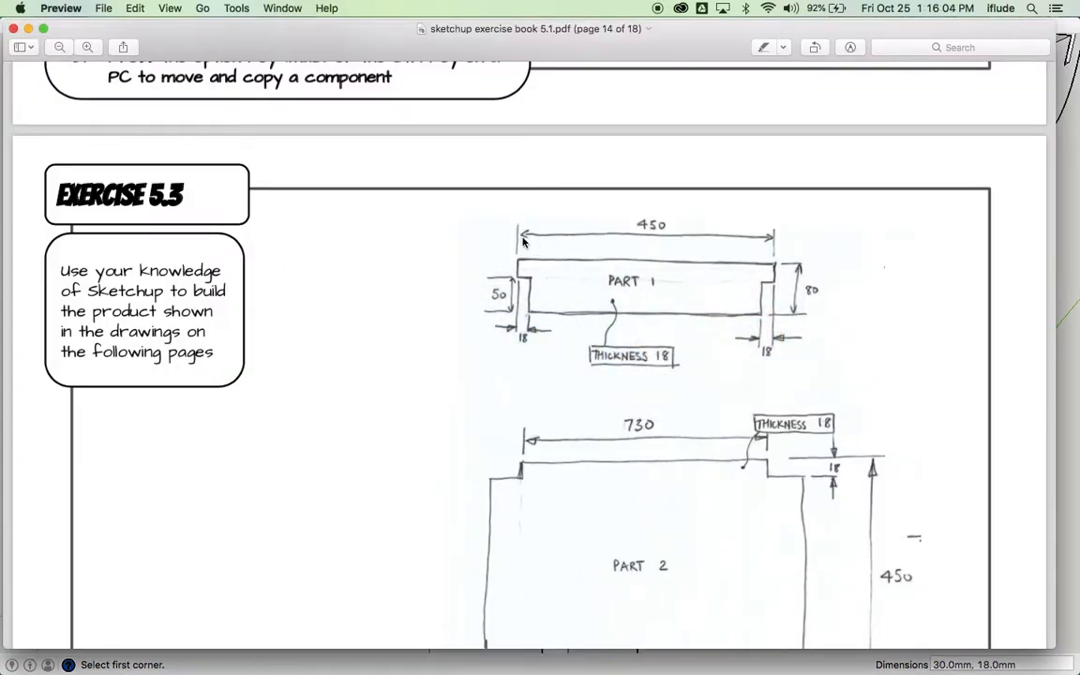
key(super+Tab)
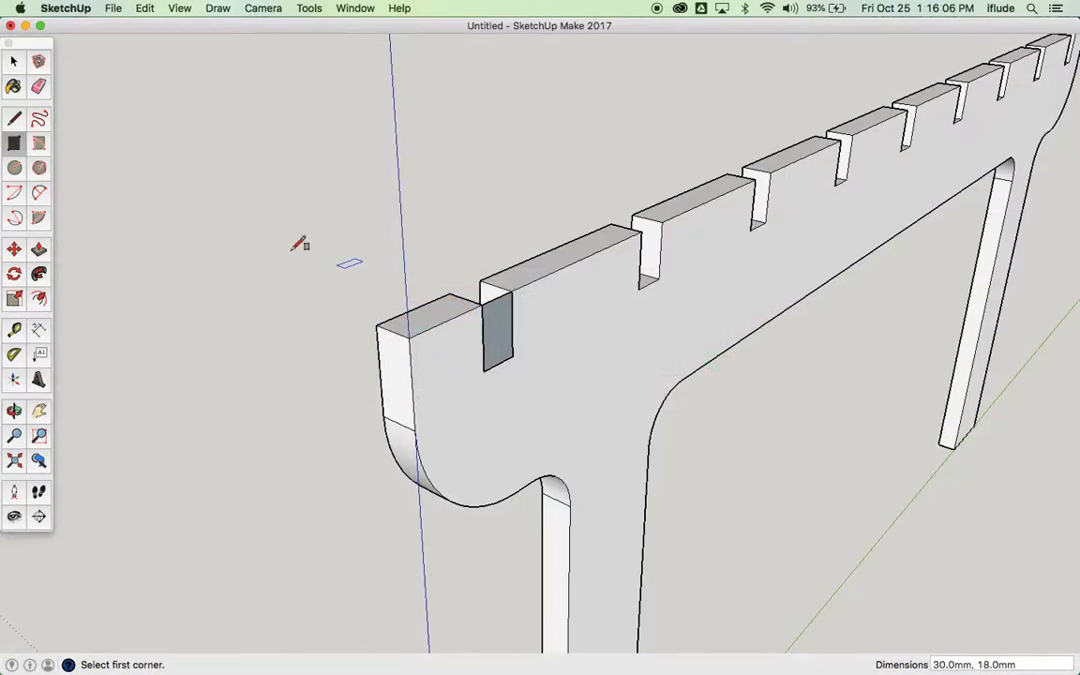
click(39, 248)
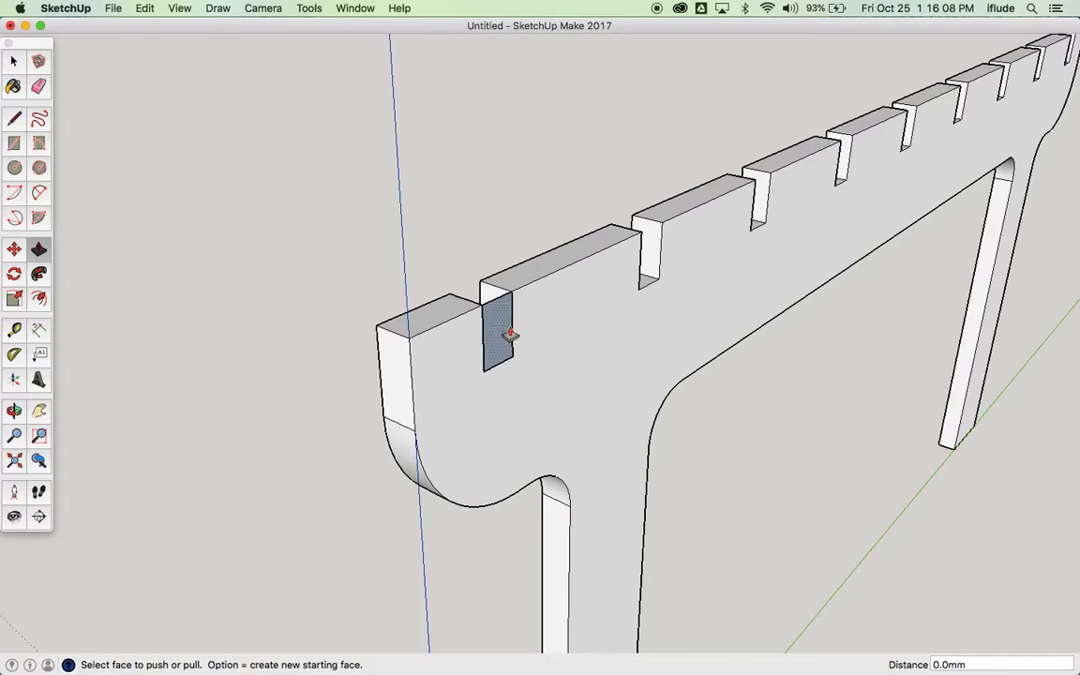
click(503, 337)
click(264, 227)
text(450)
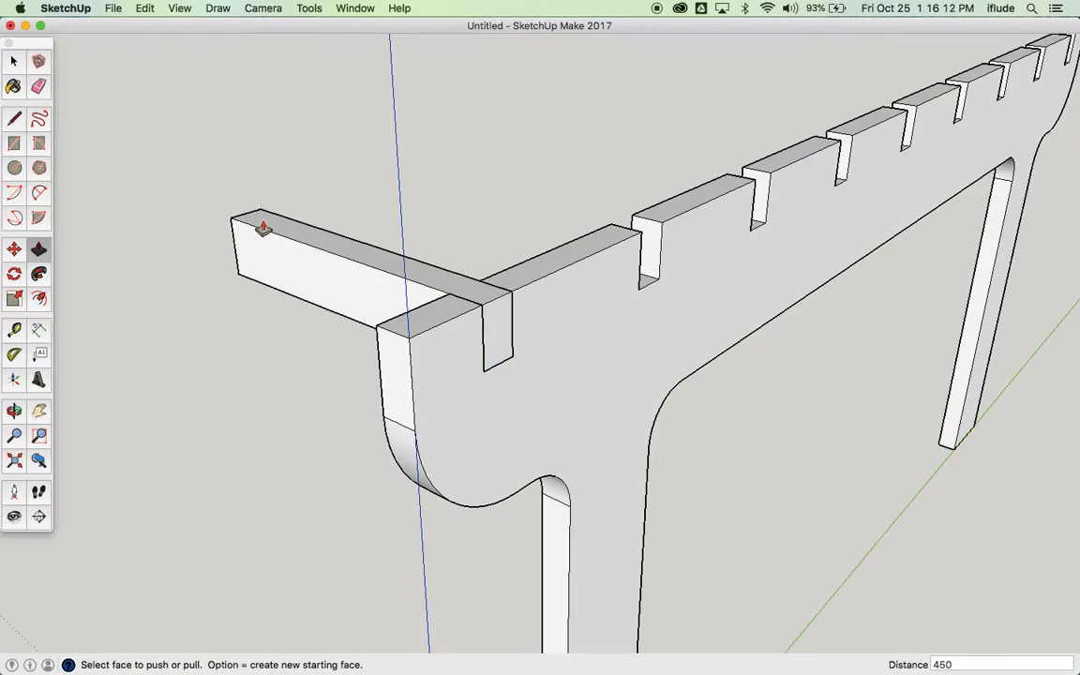
key(Return)
scroll(264, 228, down, 5)
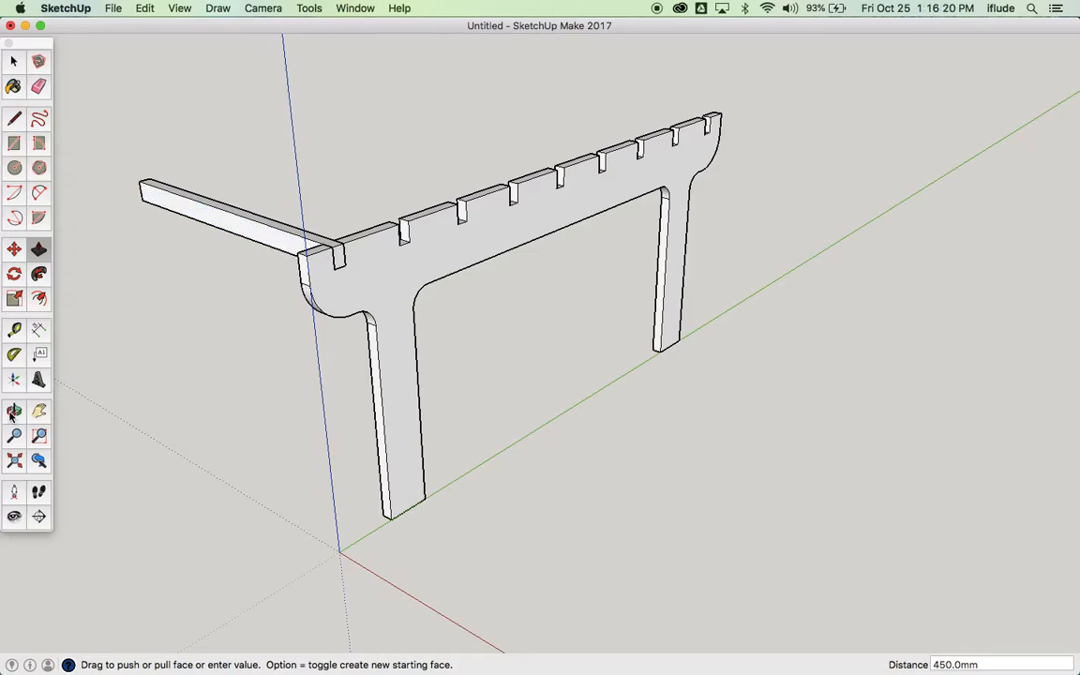
Step: Check the Part 1 notch dimensions in Preview, return to SketchUp, and draw an 18 mm line across the slat's underside along the frame's inner face
key(super+Tab)
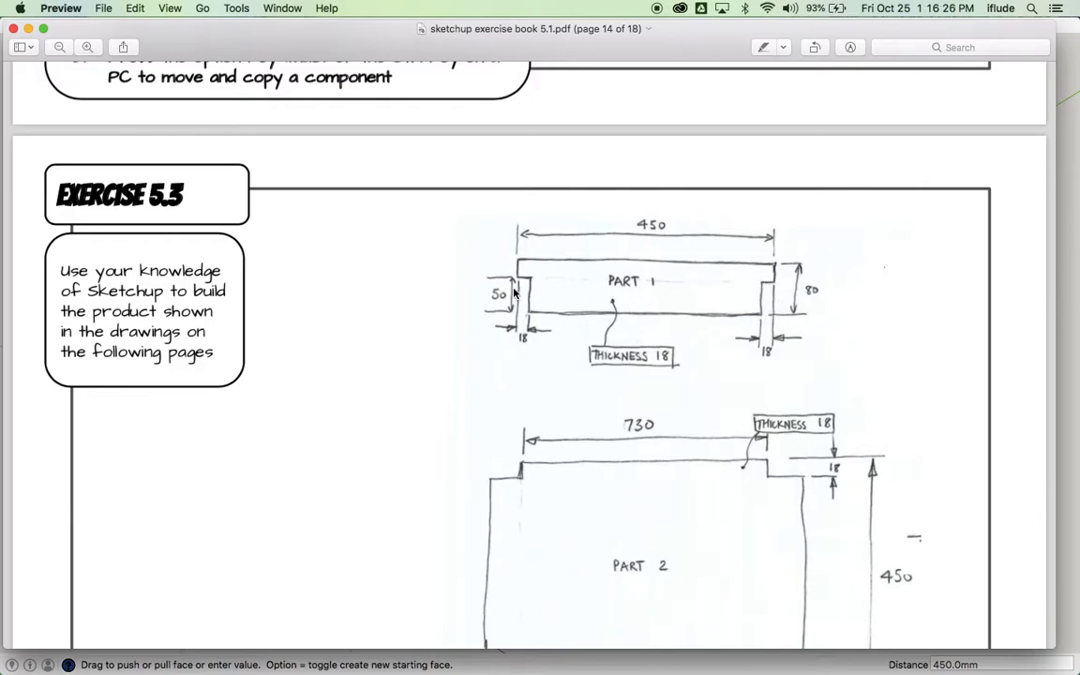
key(super+Tab)
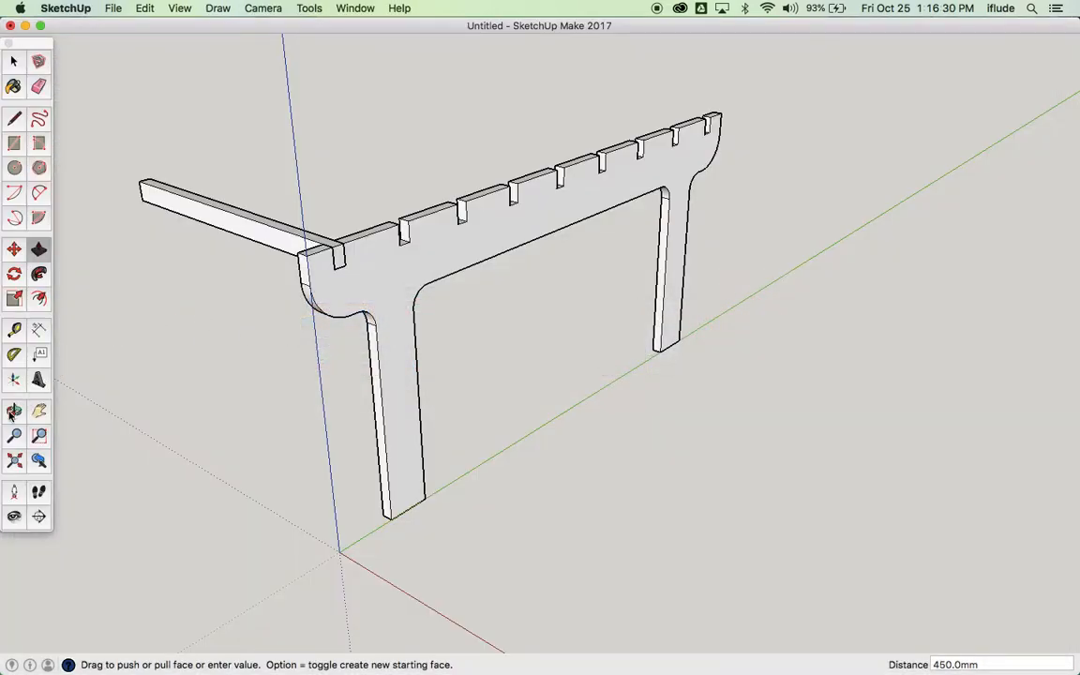
click(12, 411)
drag(262, 340, 492, 110)
scroll(479, 113, up, 5)
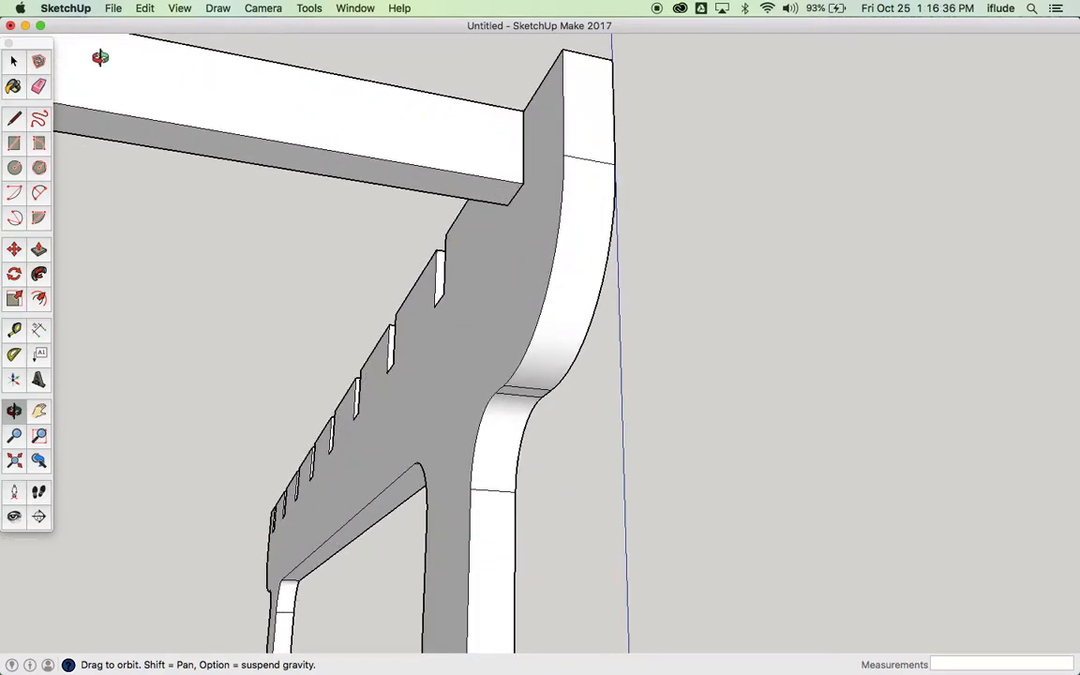
click(14, 62)
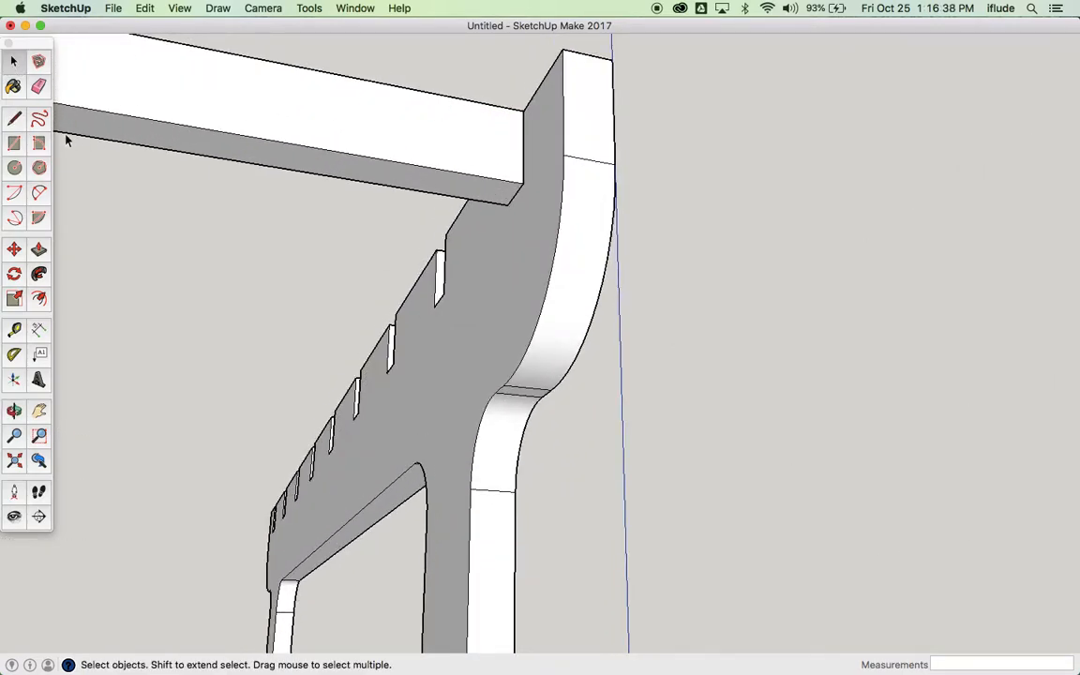
click(13, 117)
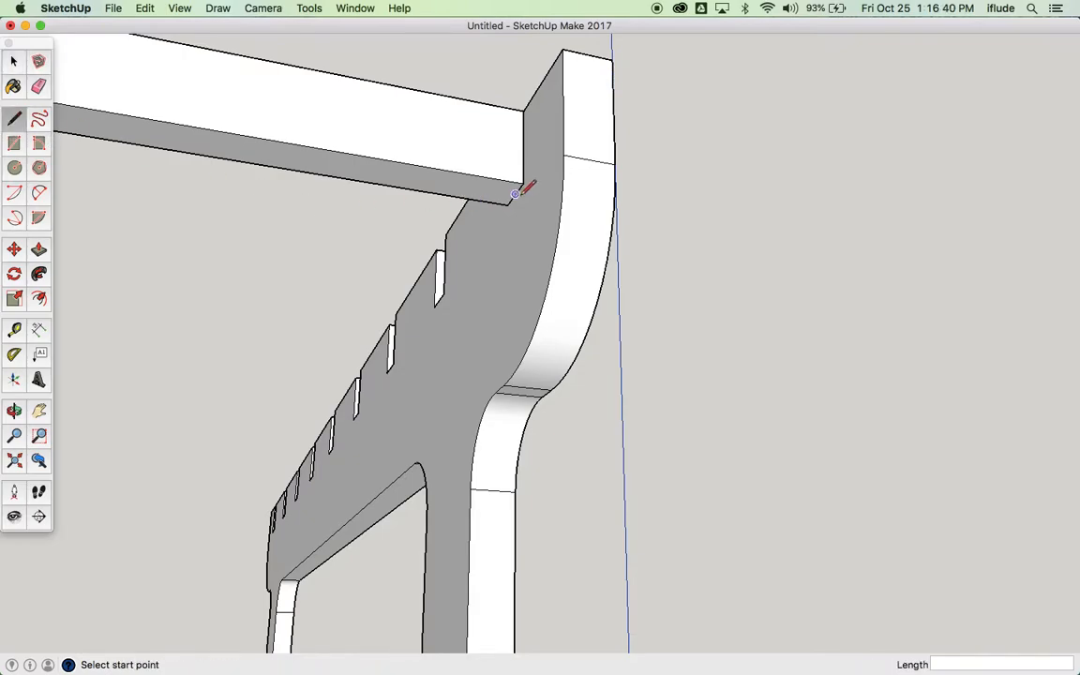
scroll(523, 179, up, 5)
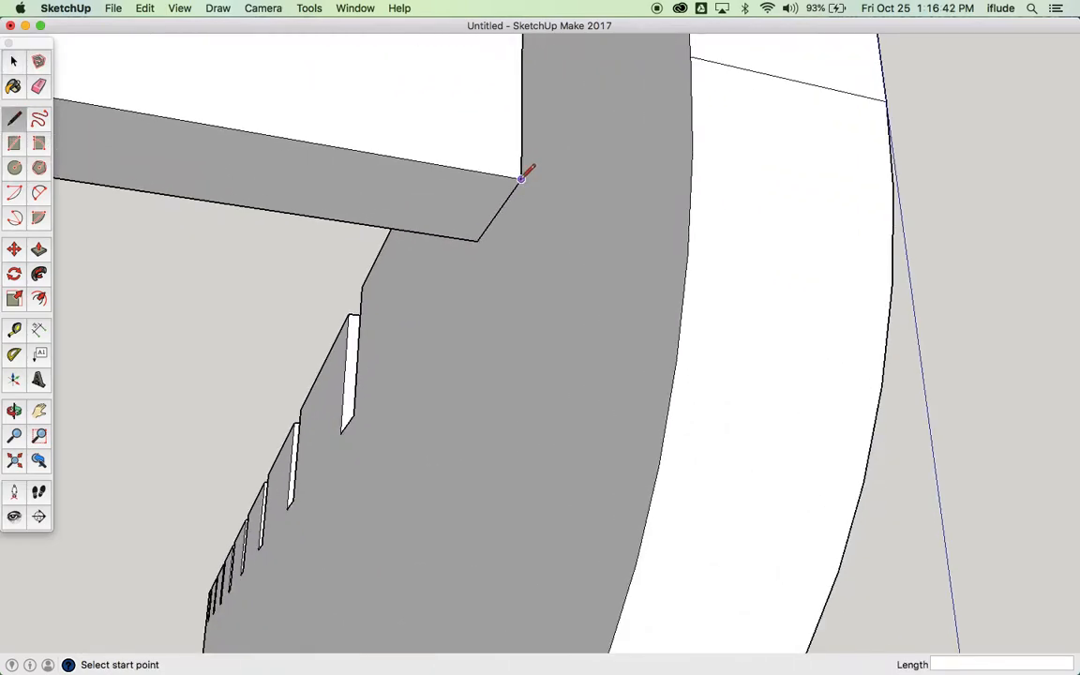
click(521, 178)
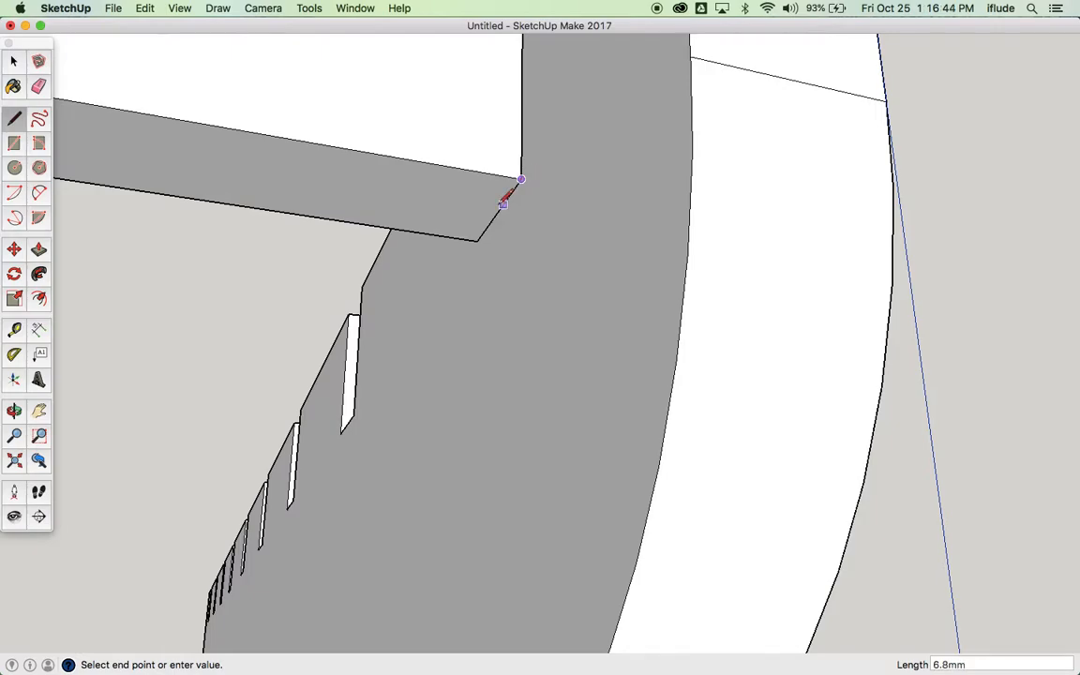
click(475, 240)
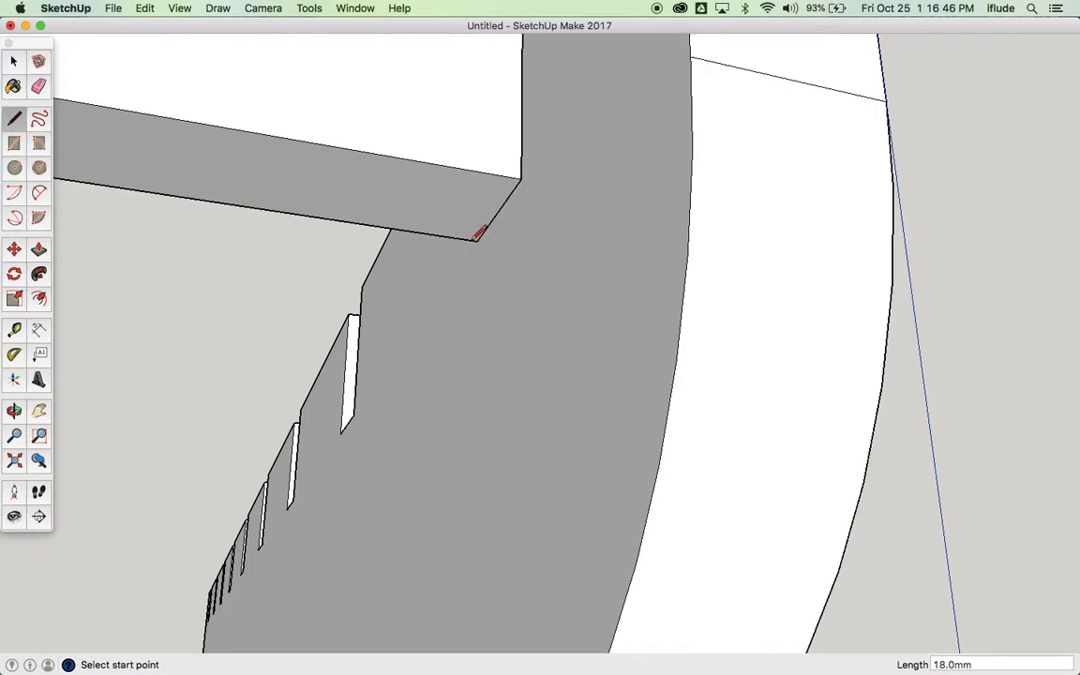
scroll(475, 240, down, 10)
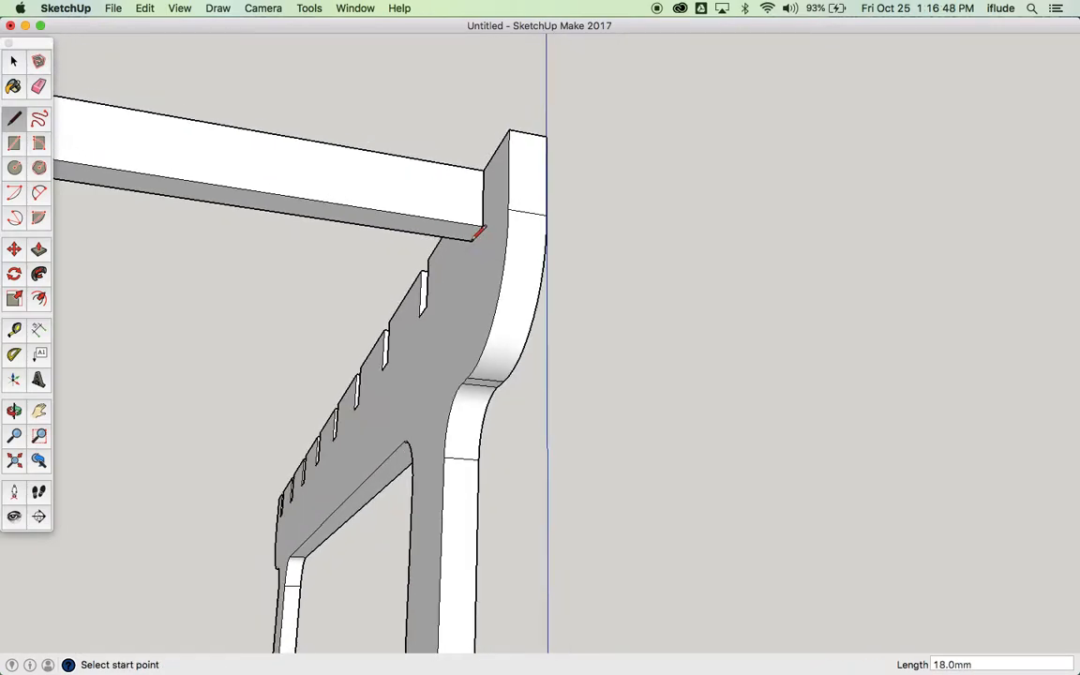
Step: Move the slotted frame about 16 mm outward along the slat, inspect the line on the slat's underside, and undo the move
click(14, 61)
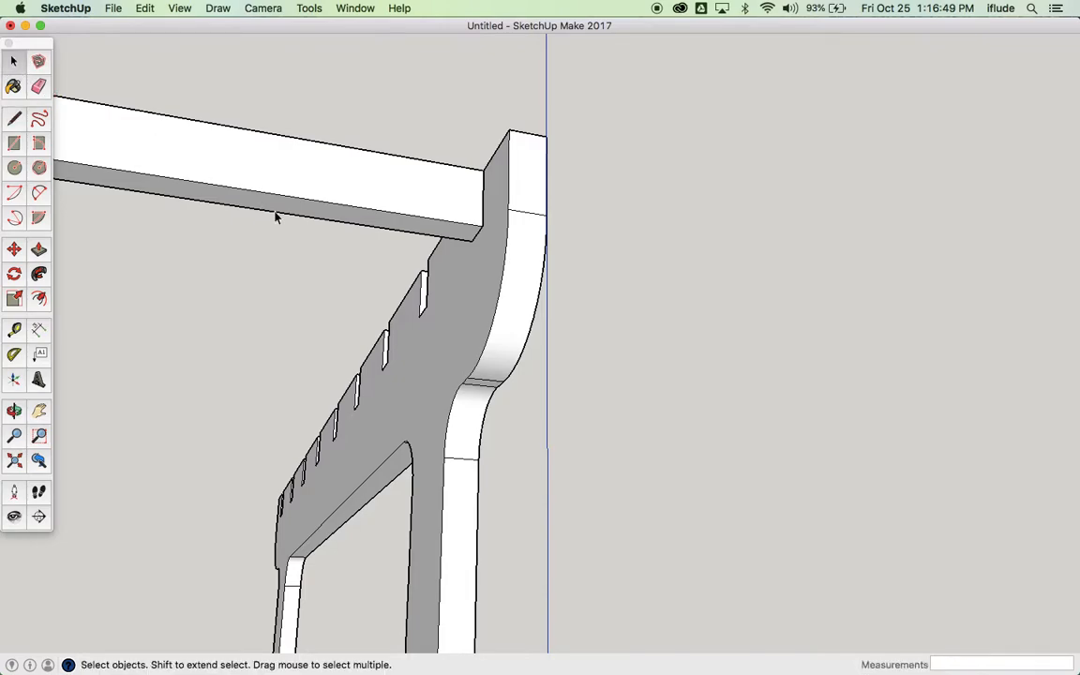
click(466, 308)
click(15, 248)
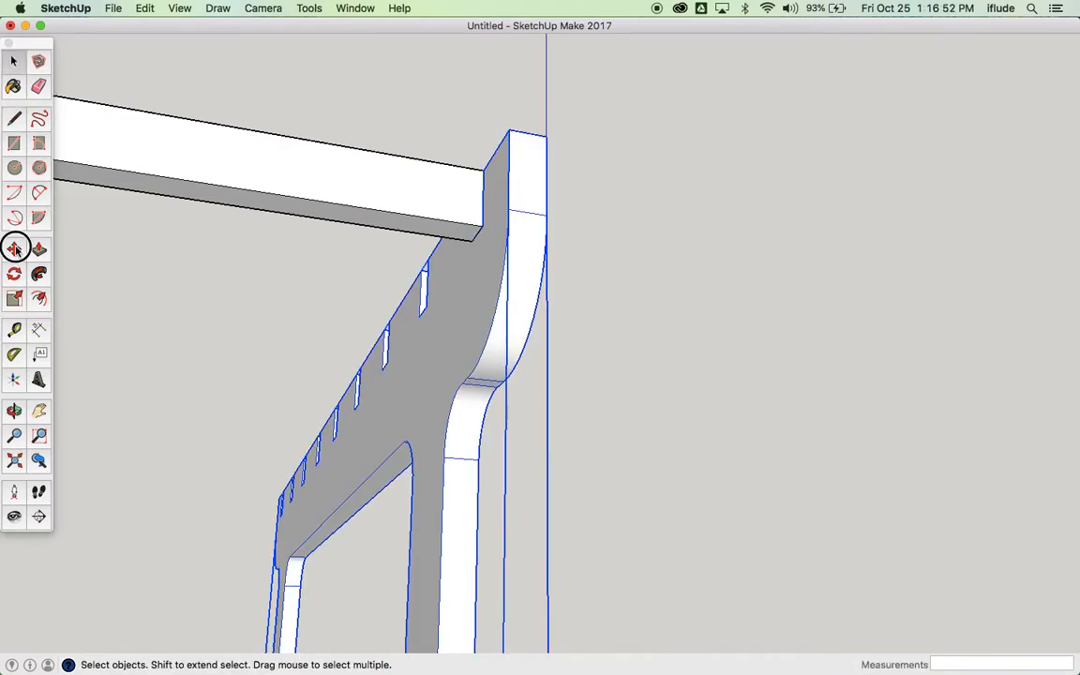
click(506, 132)
click(542, 137)
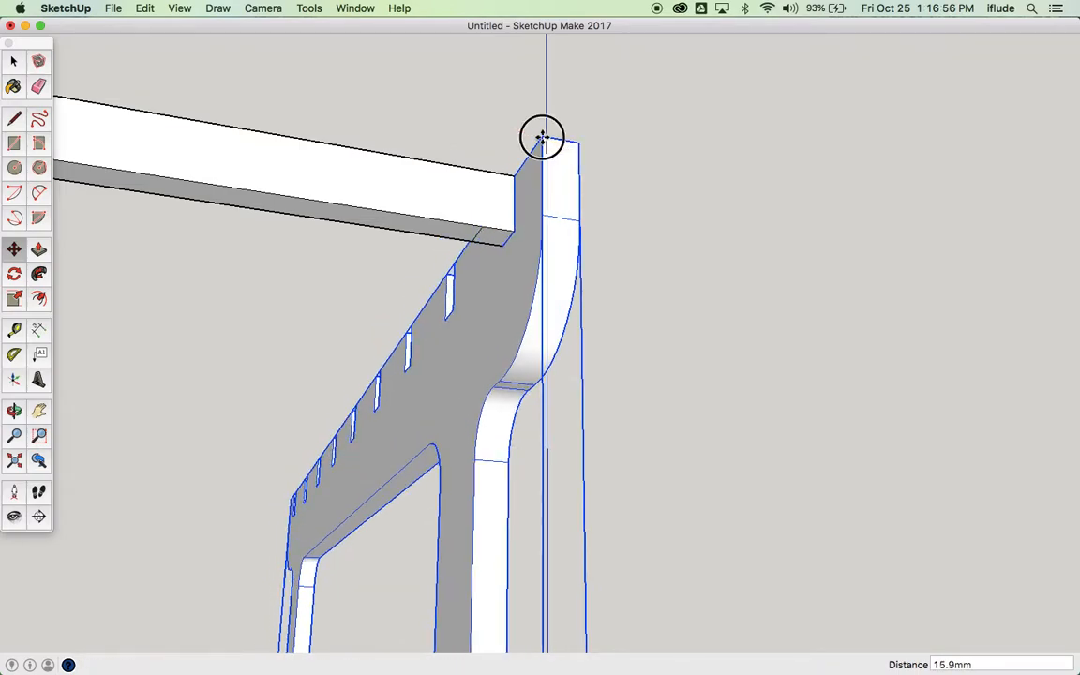
scroll(495, 236, up, 3)
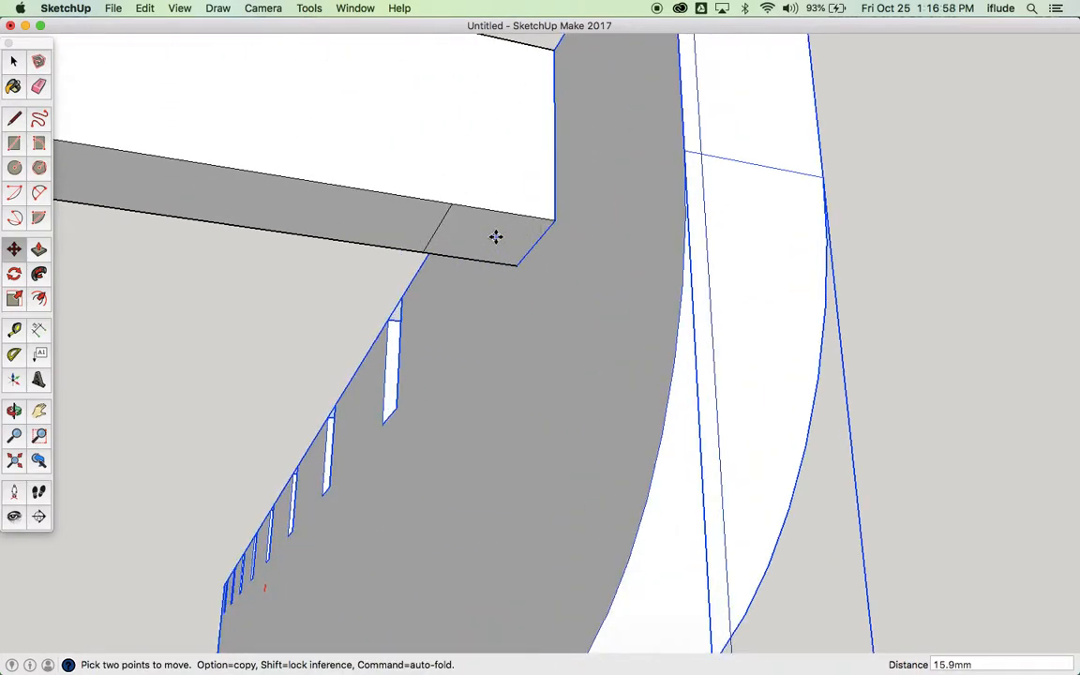
scroll(495, 236, down, 4)
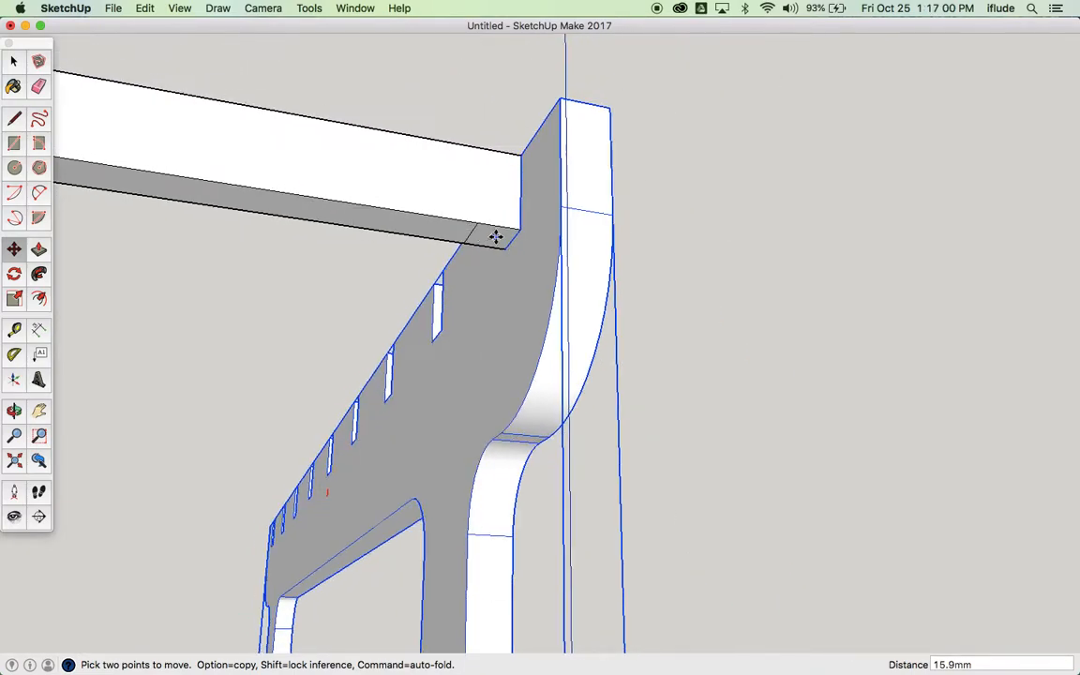
scroll(495, 236, down, 3)
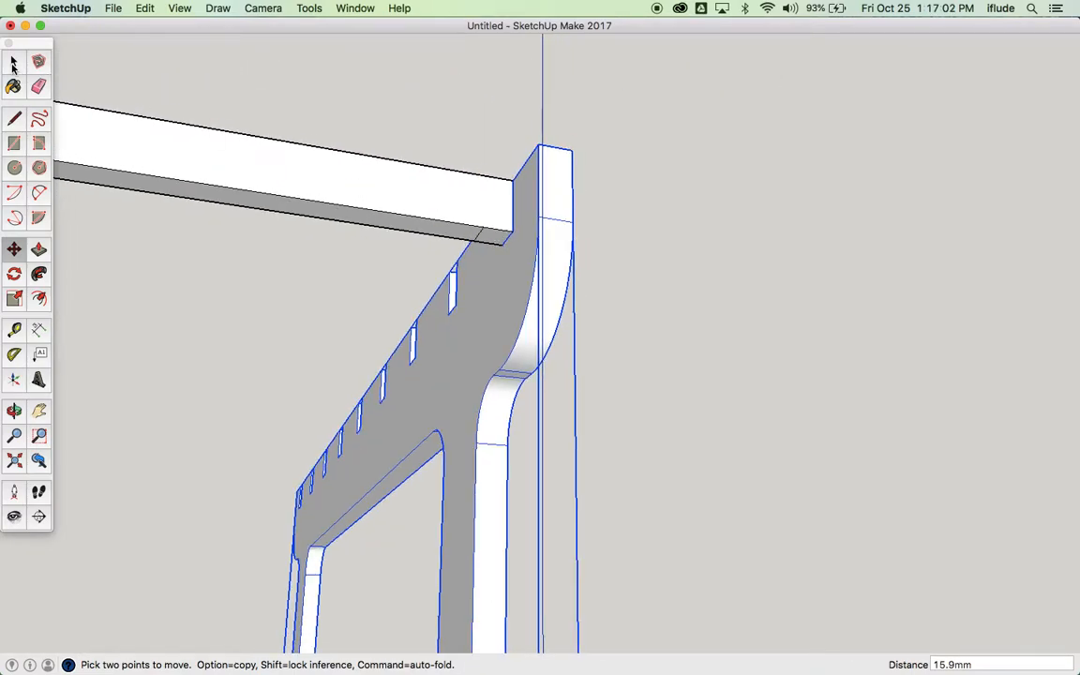
click(13, 63)
click(239, 247)
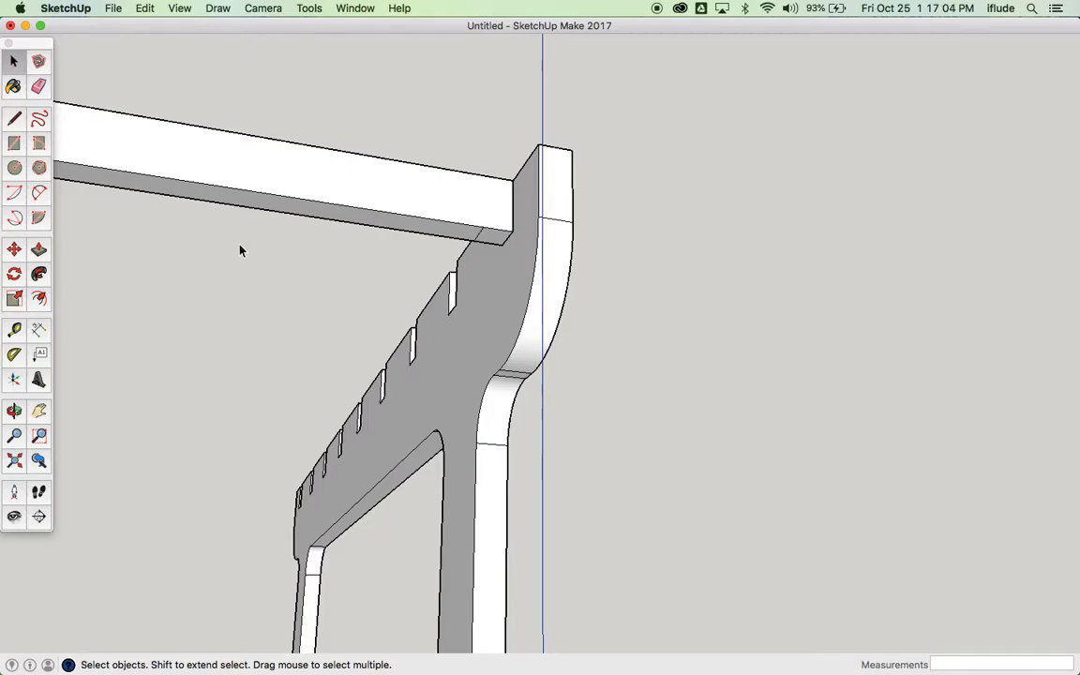
key(super+z)
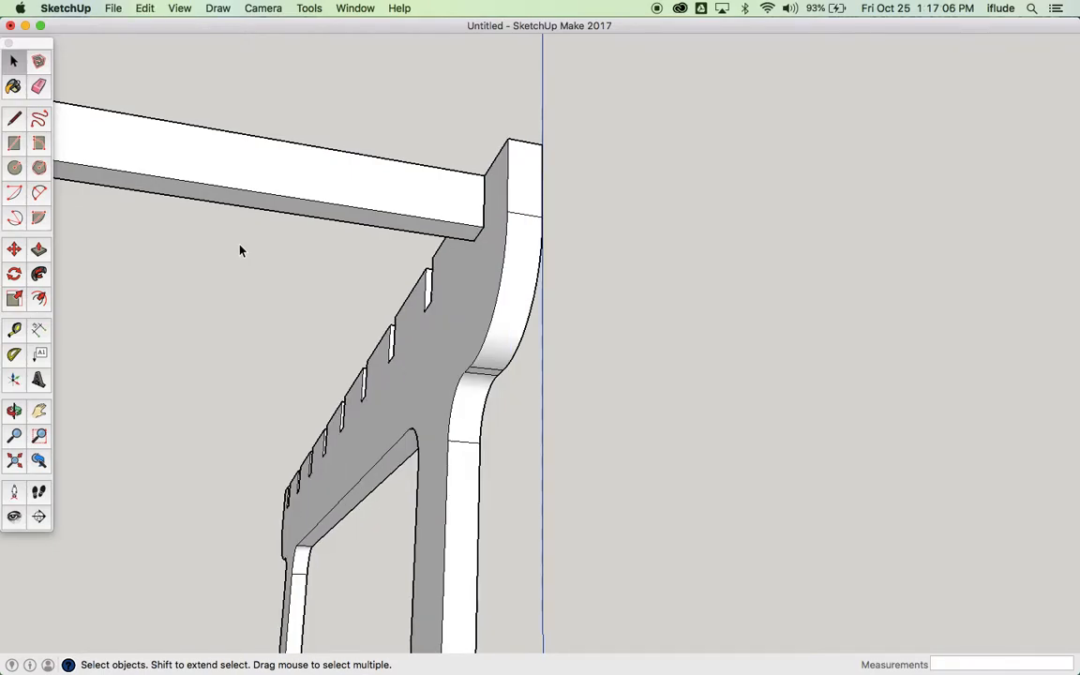
Step: Examine the slat and slotted frame together from the frame's outer side
scroll(240, 250, down, 3)
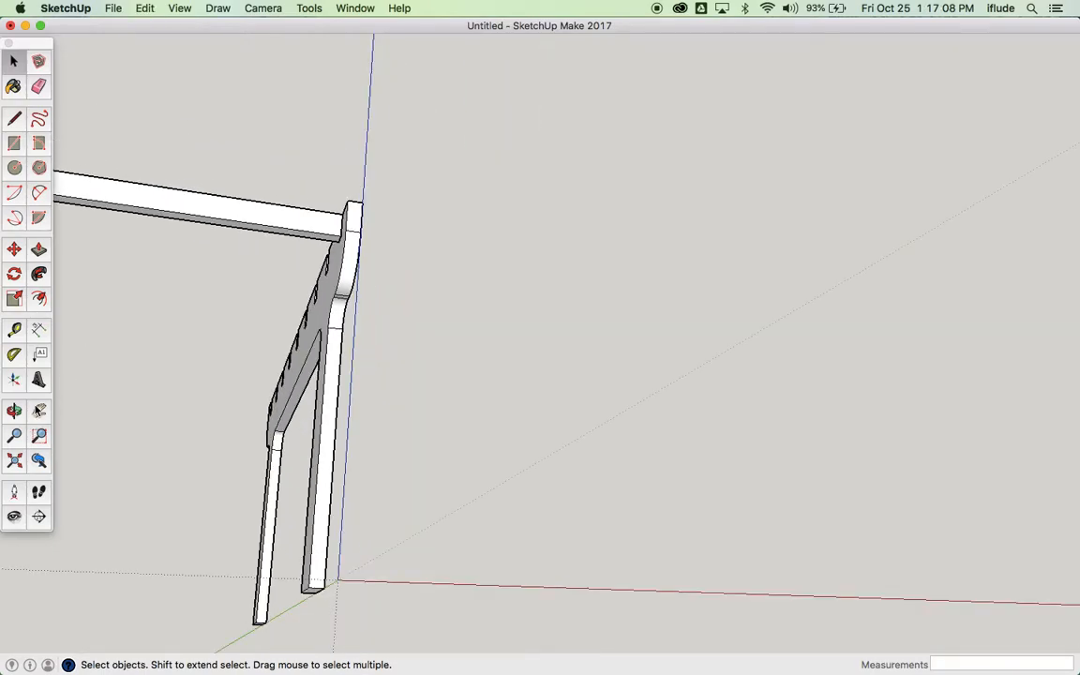
click(15, 410)
drag(304, 318, 205, 379)
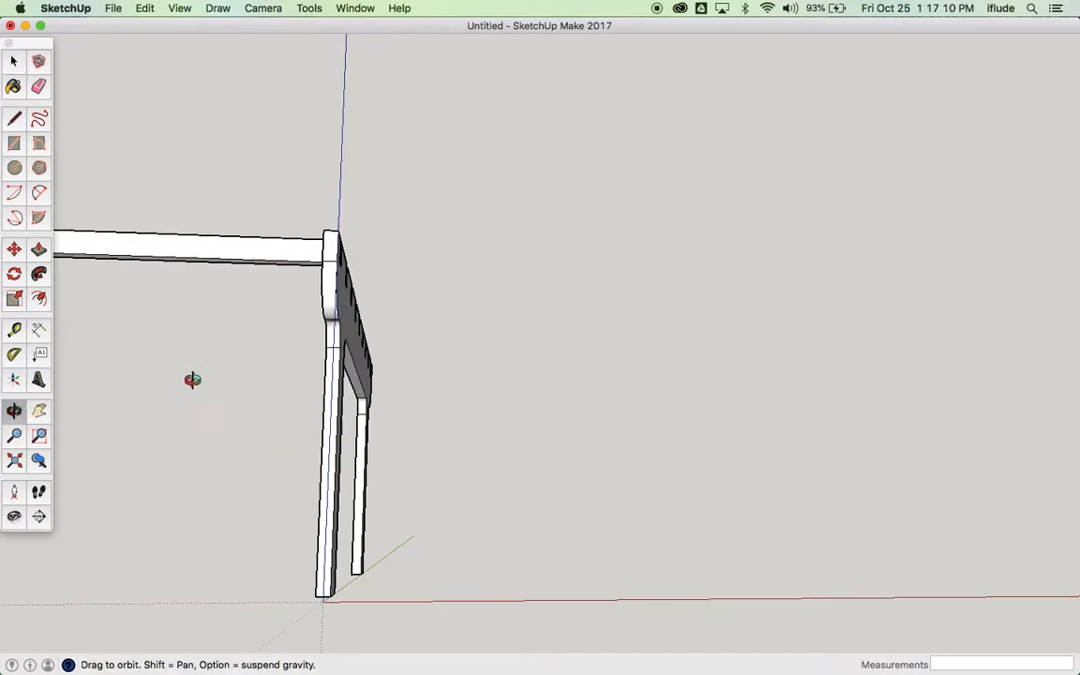
click(39, 410)
drag(180, 337, 474, 407)
click(14, 411)
scroll(588, 300, up, 3)
scroll(589, 299, down, 5)
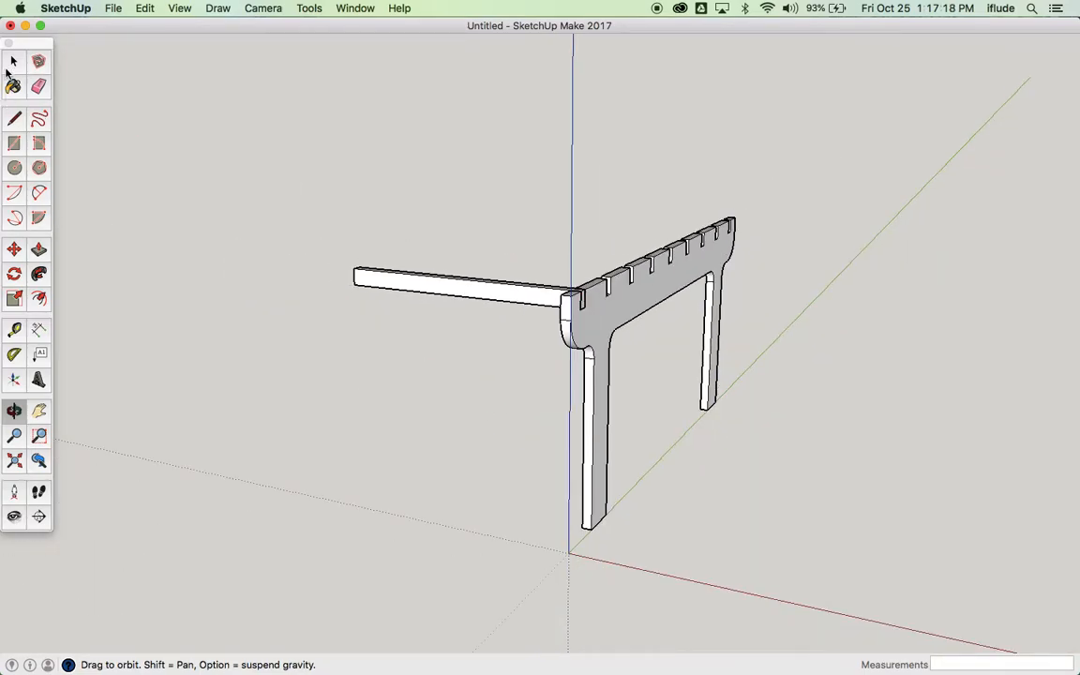
Step: Copy the slotted frame 432 mm along the slat so the copy holds the slat's free end
click(13, 62)
click(595, 335)
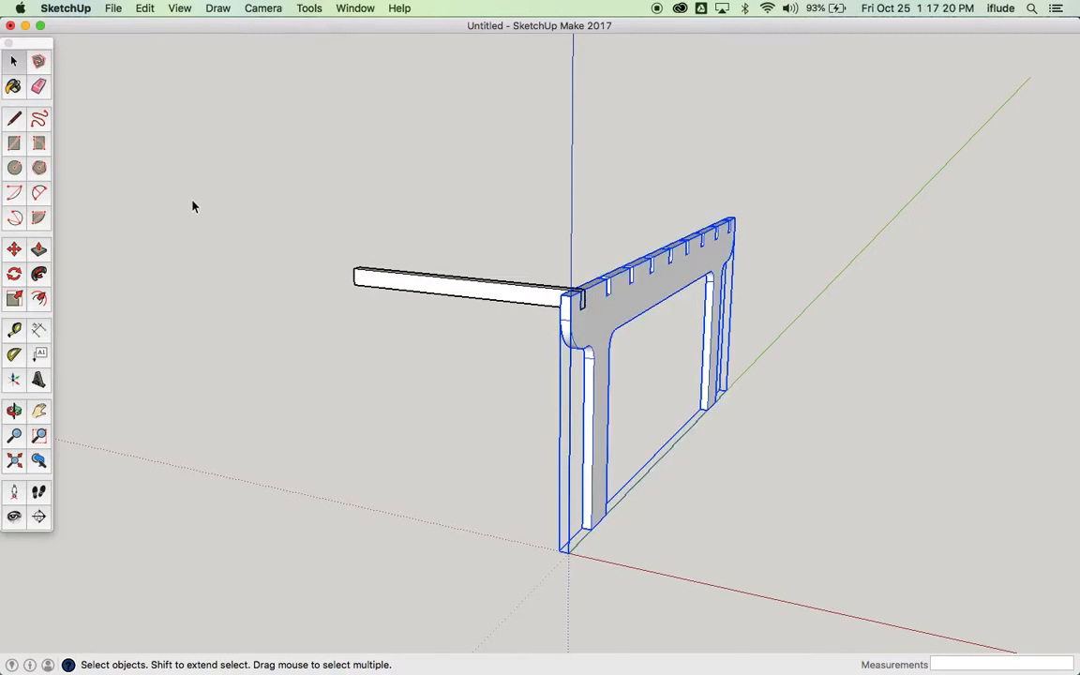
click(21, 248)
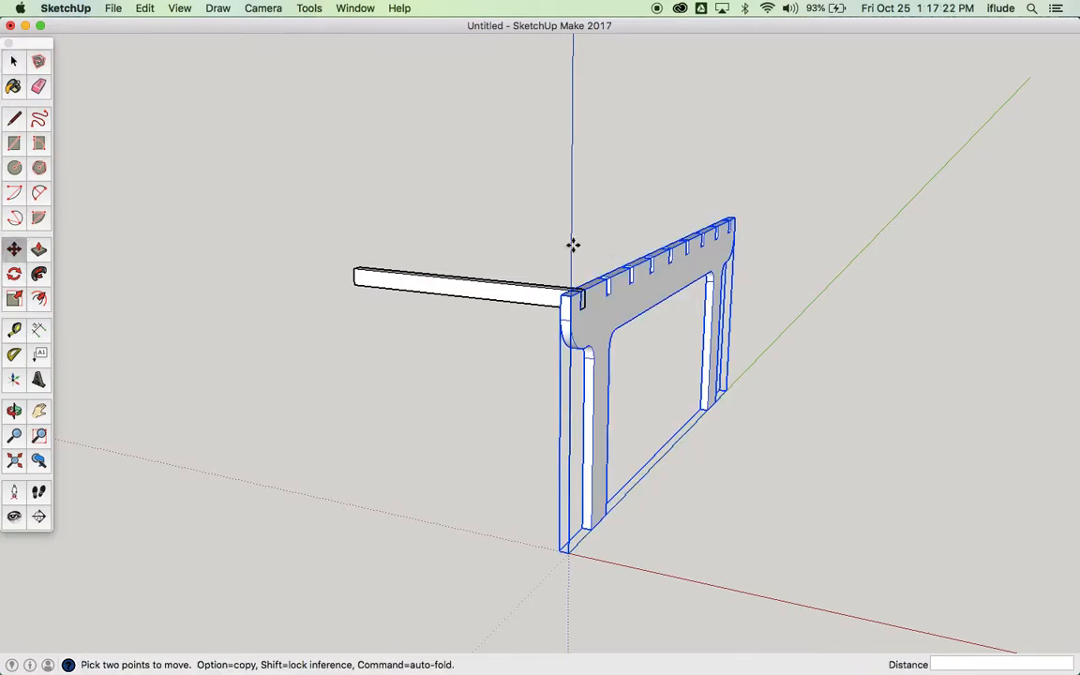
scroll(533, 272, up, 2)
scroll(534, 272, up, 4)
scroll(533, 272, down, 2)
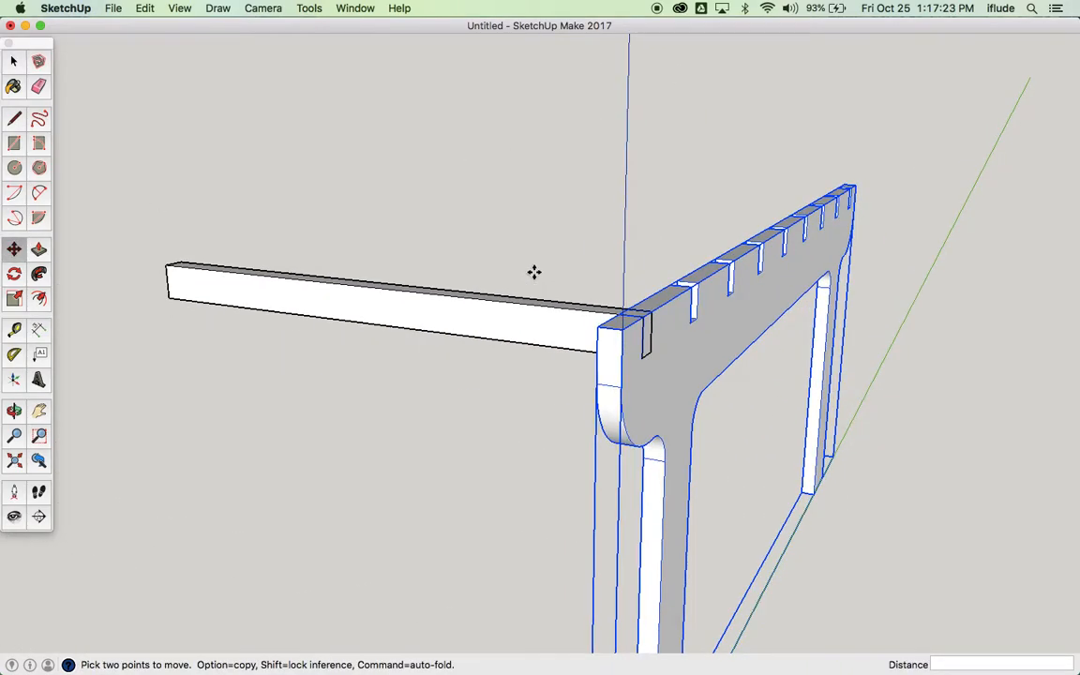
click(619, 316)
key(alt)
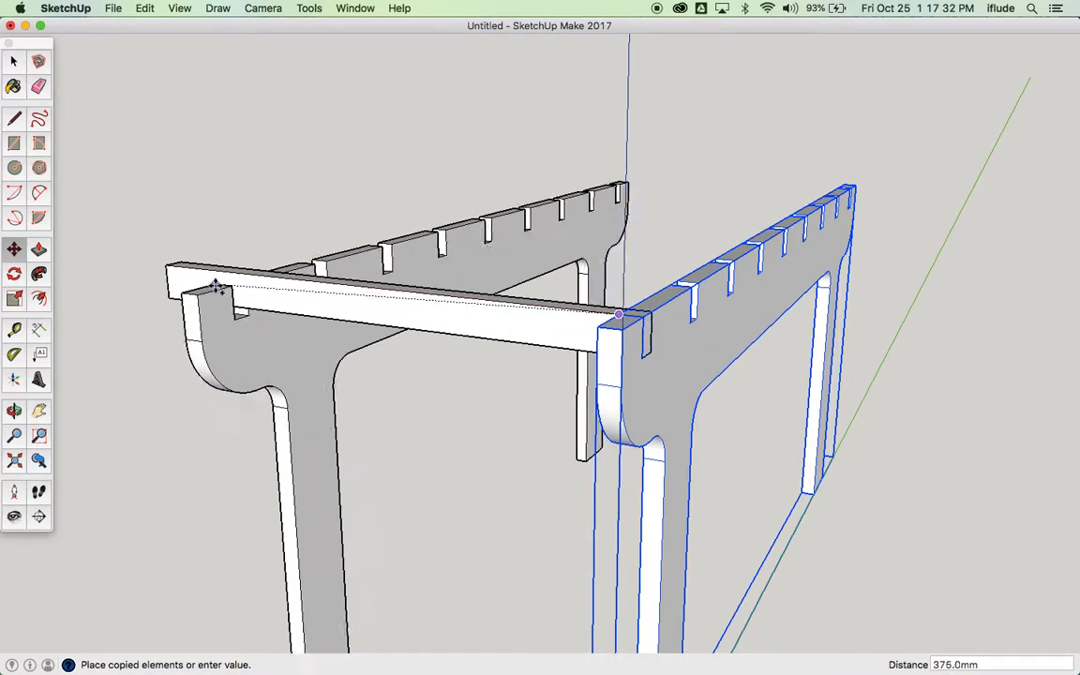
click(167, 267)
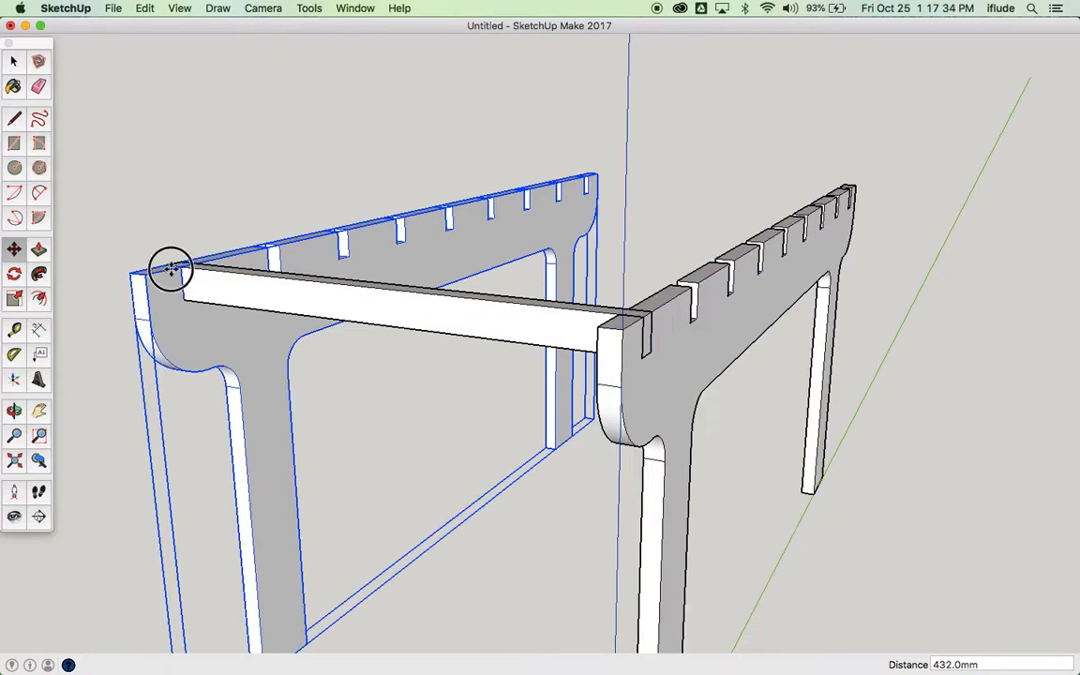
Step: Draw an 18 mm line across the slat's underside along the copied frame's inner face
click(14, 410)
drag(161, 410, 272, 225)
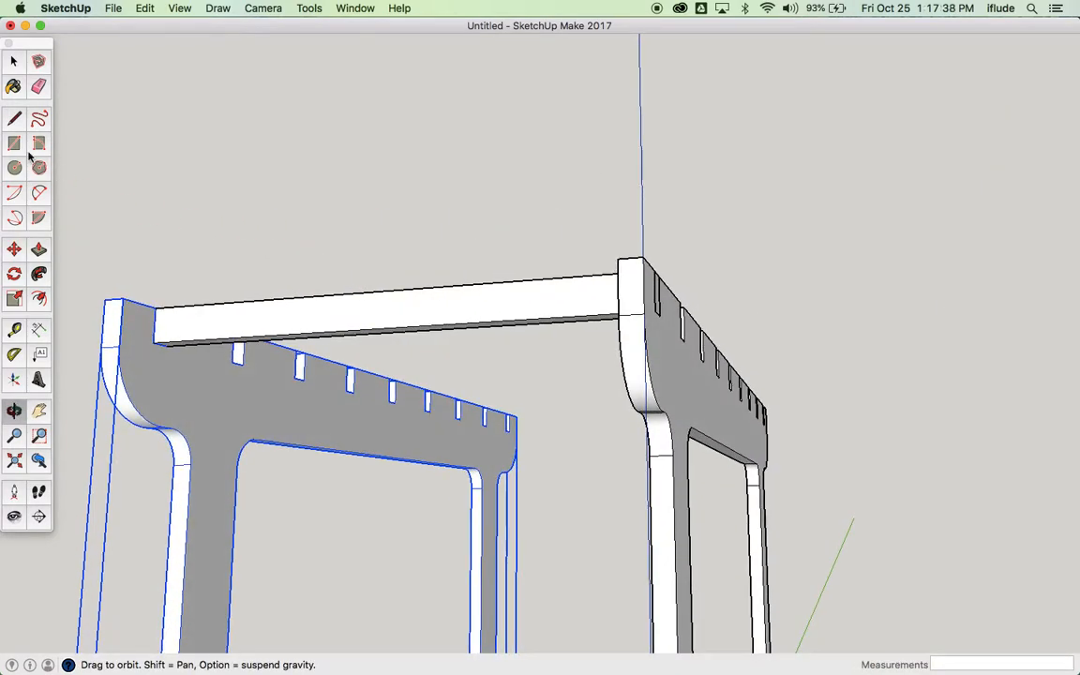
drag(107, 295, 131, 276)
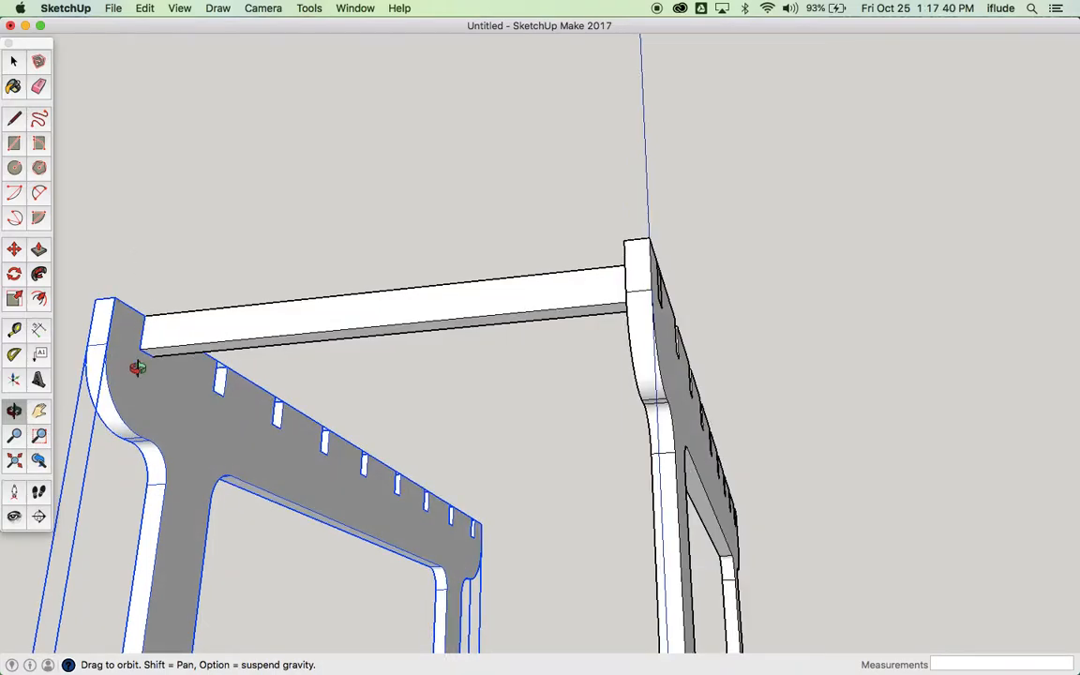
scroll(137, 367, up, 10)
click(14, 117)
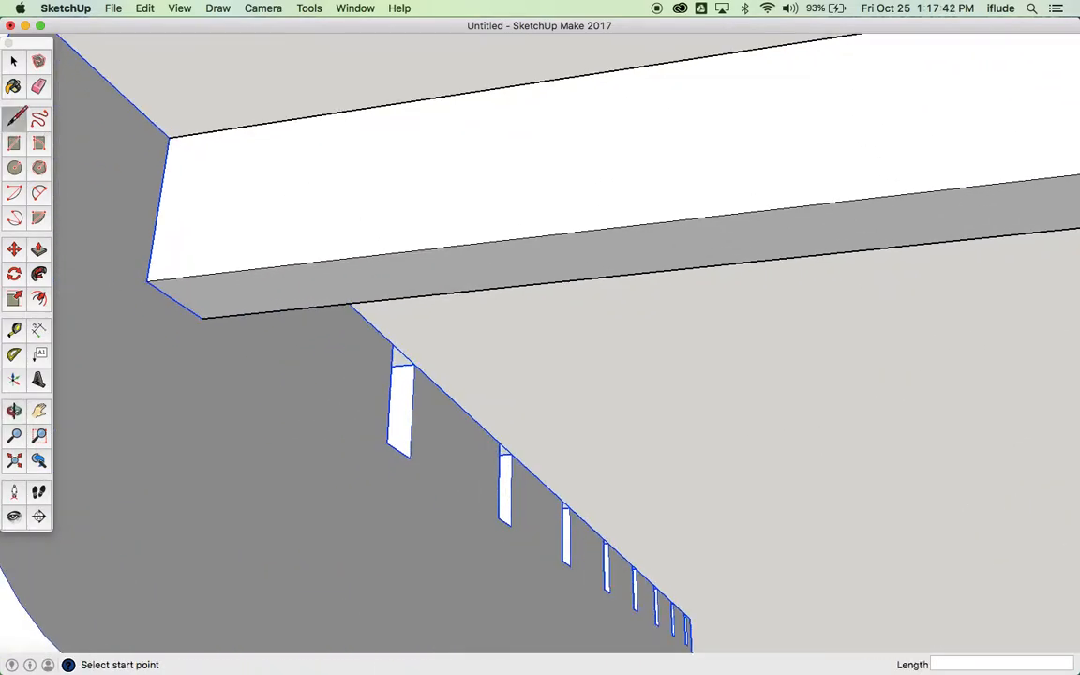
click(146, 281)
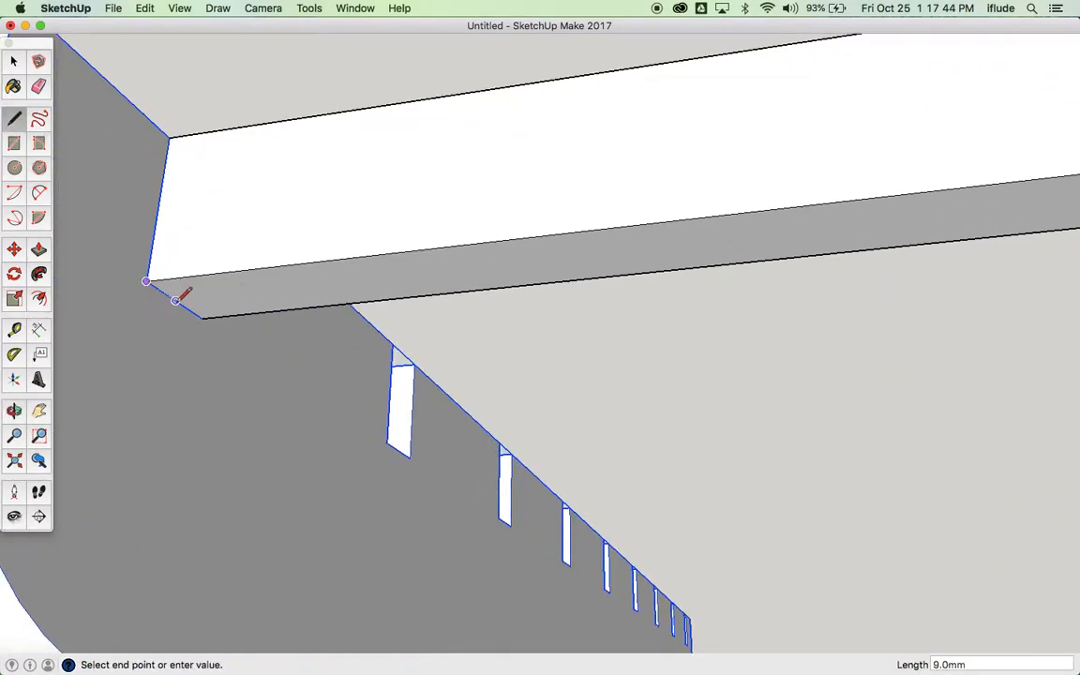
click(201, 317)
scroll(210, 309, down, 5)
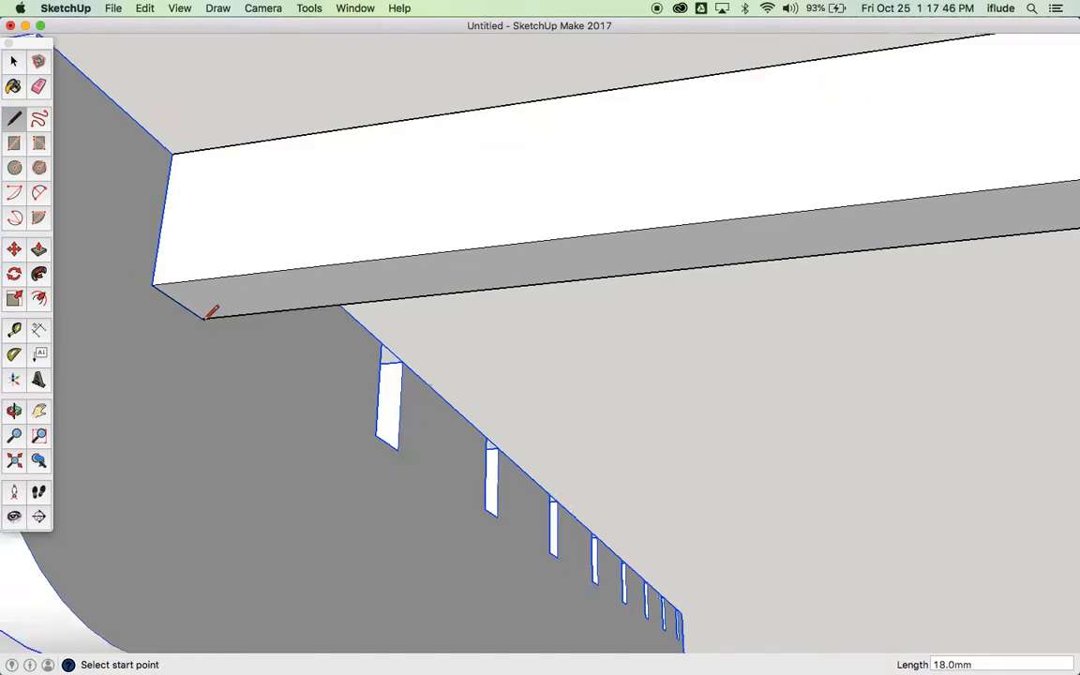
Step: Examine both frames, check the Part 1 heights in the exercise PDF in Preview, and return to SketchUp with nothing selected
click(14, 411)
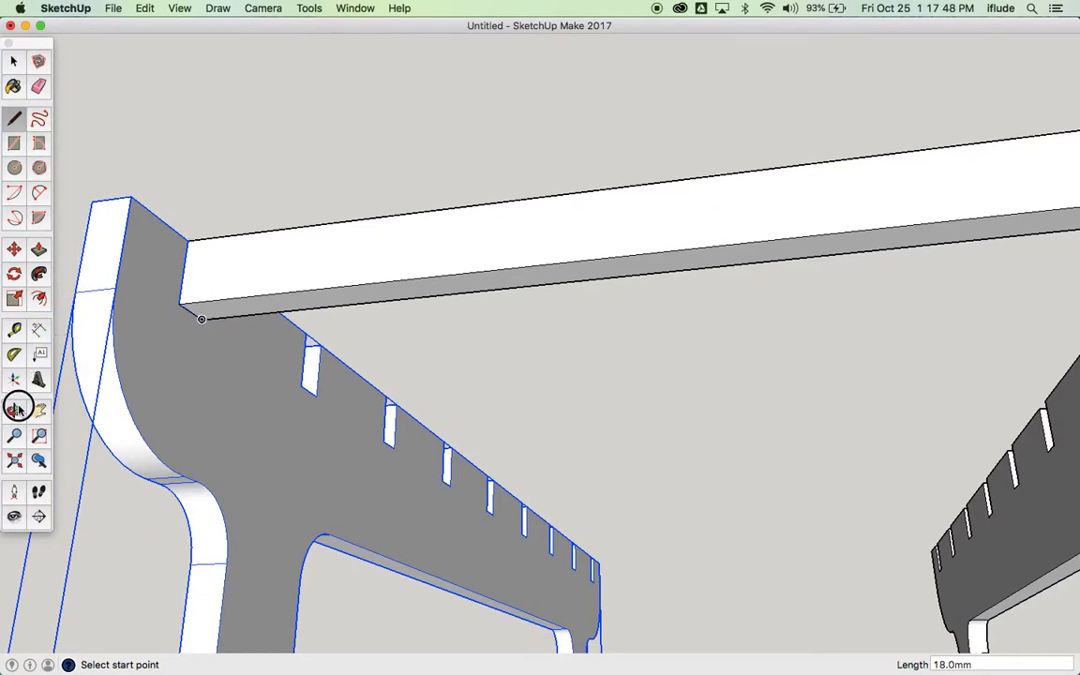
drag(186, 285, 416, 412)
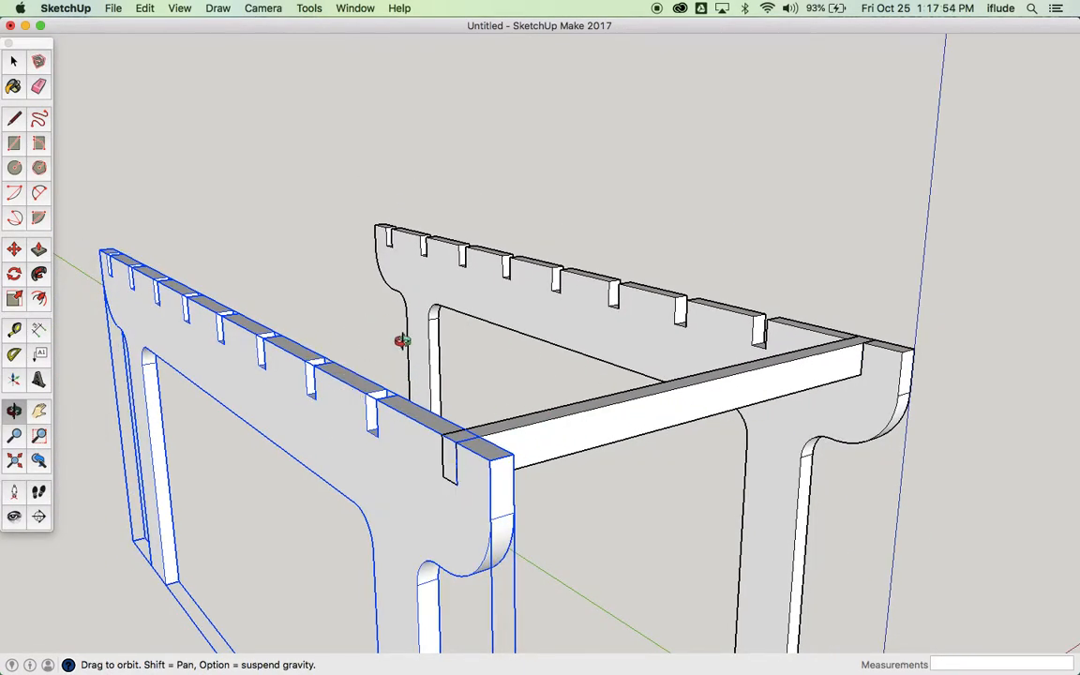
key(super+Tab)
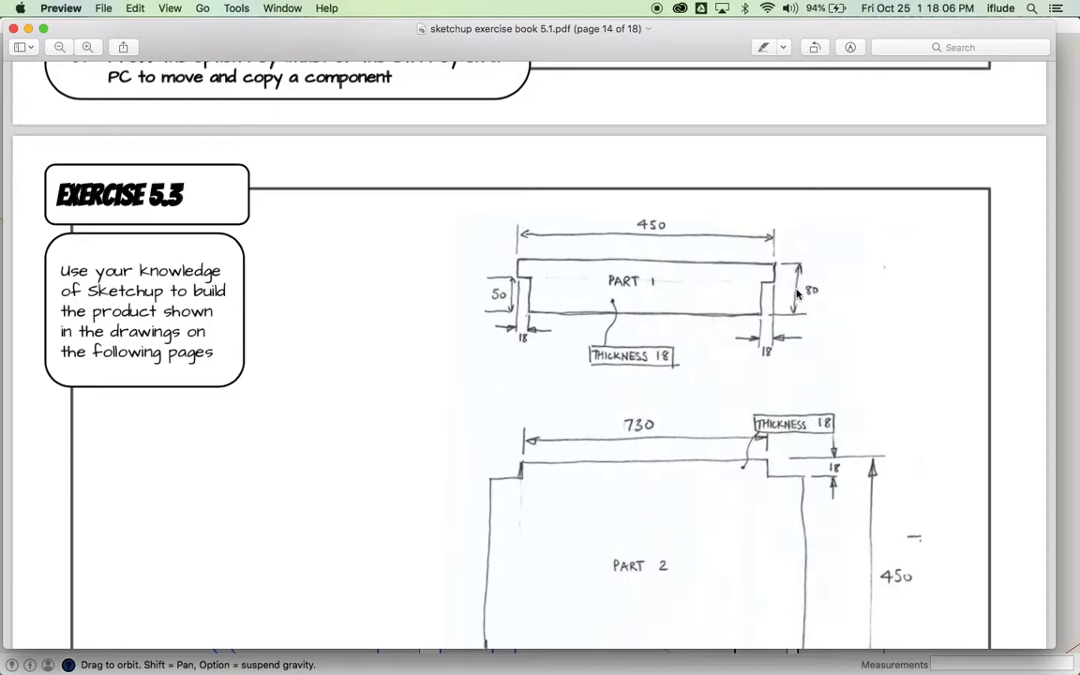
key(super+Tab)
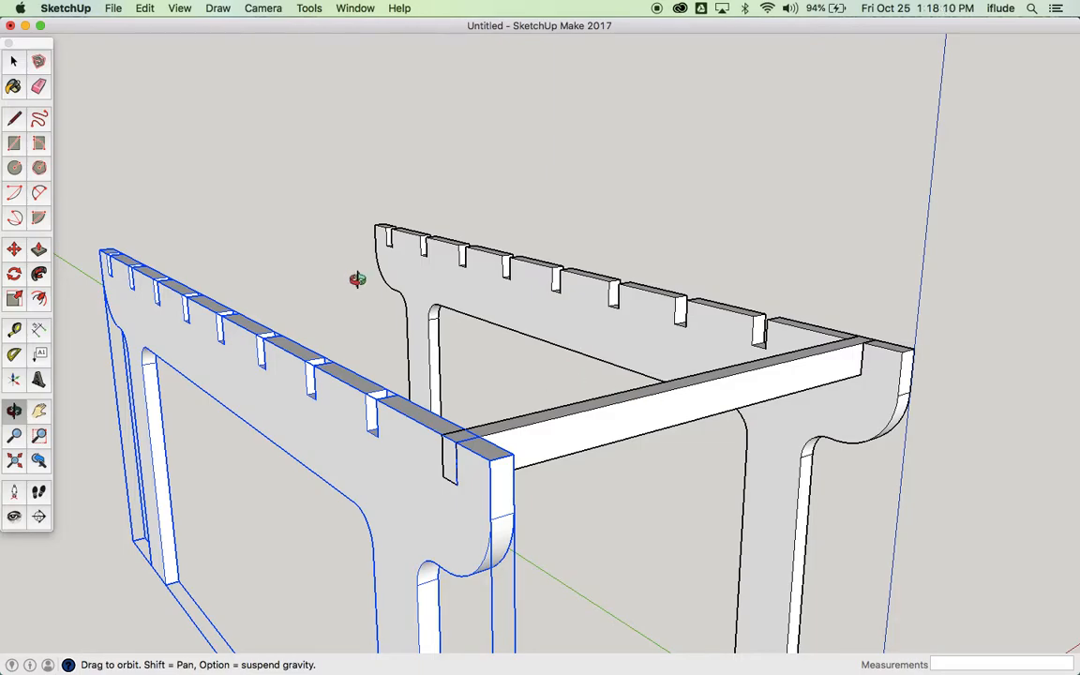
click(14, 61)
click(86, 314)
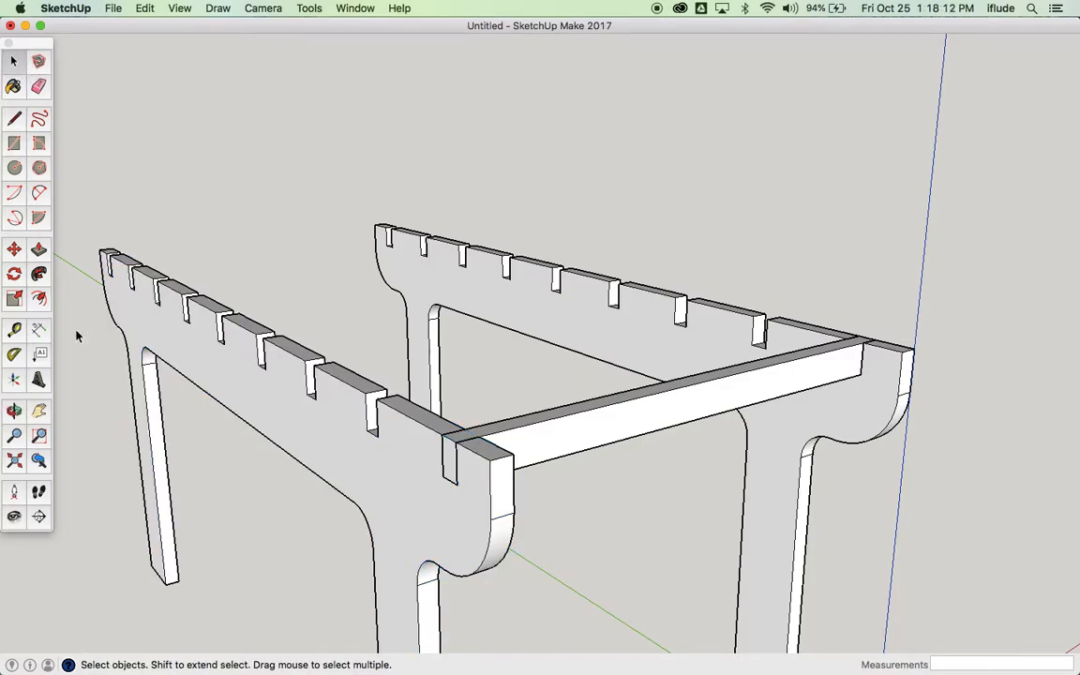
Step: Select both slotted frames and hide them, leaving only the slat in view
click(14, 411)
drag(506, 398, 272, 188)
click(14, 61)
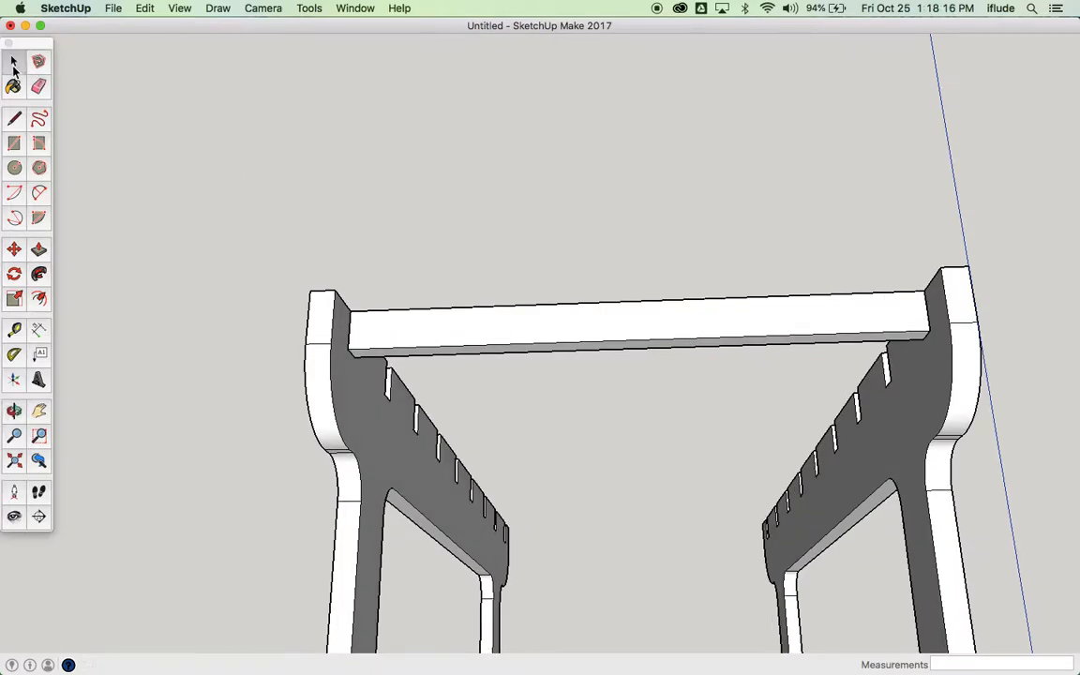
click(449, 490)
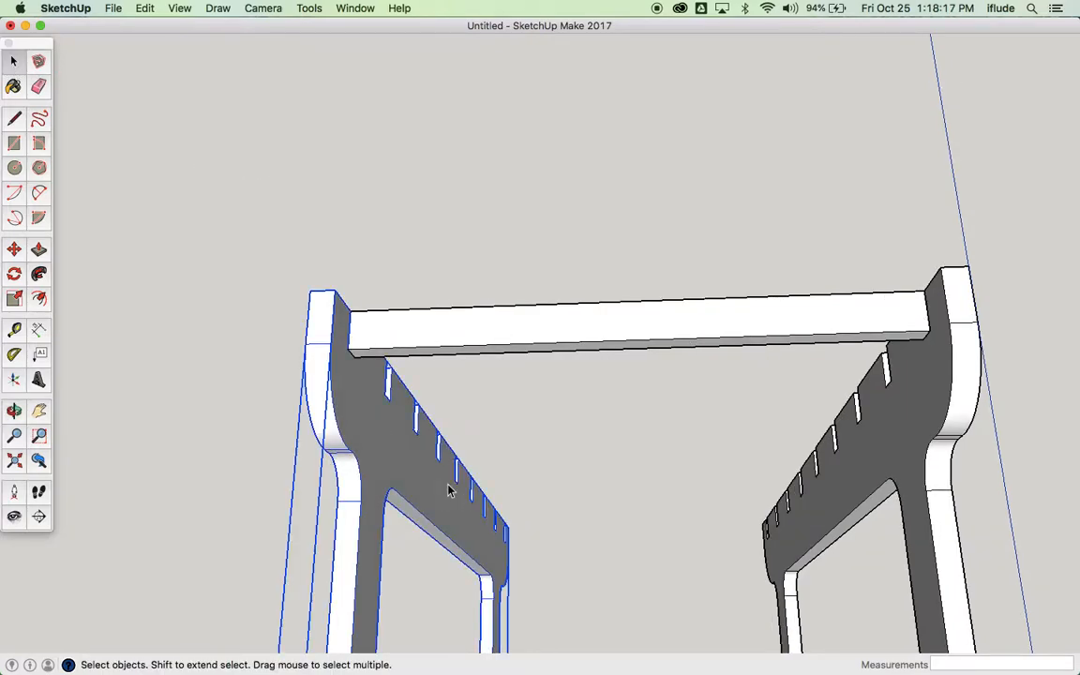
shift+click(834, 507)
right_click(833, 507)
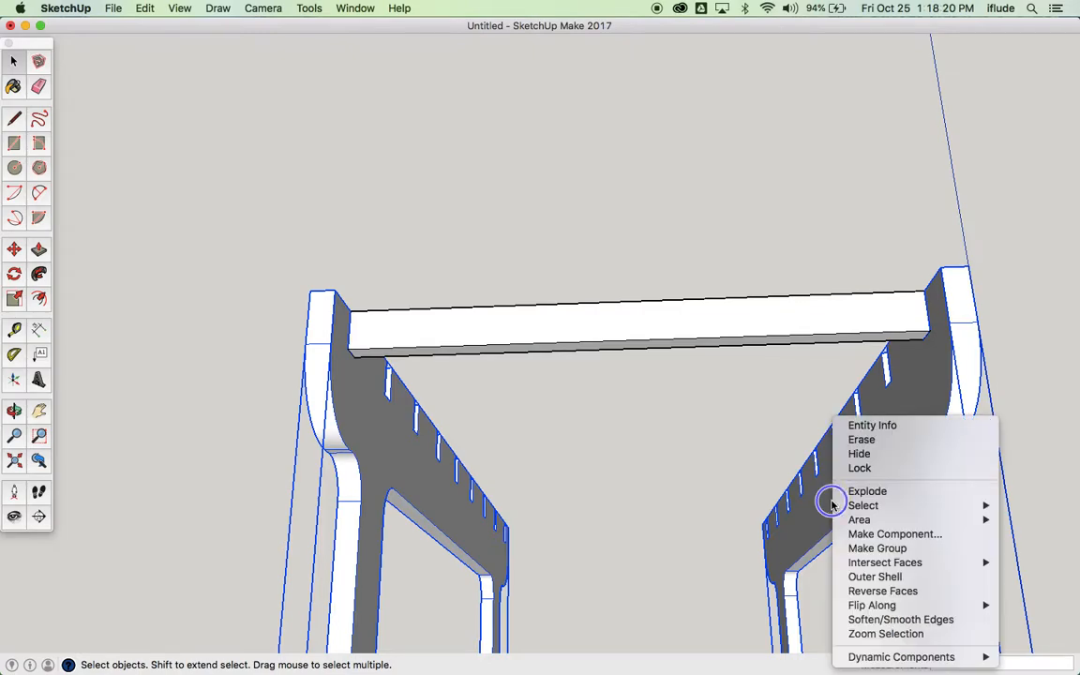
click(872, 457)
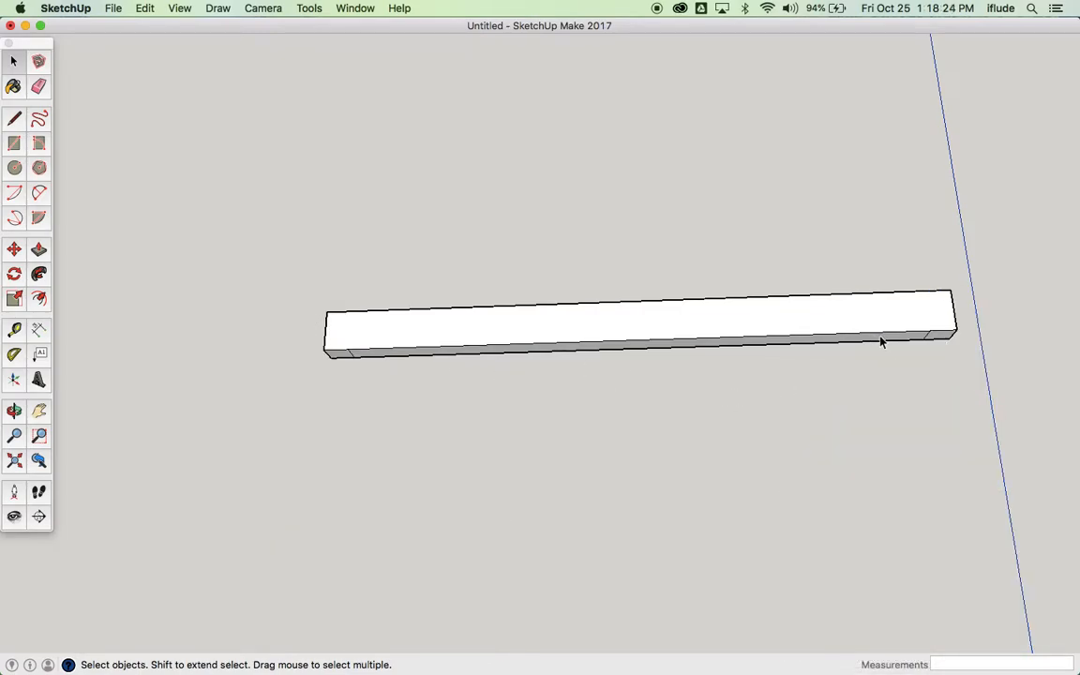
Step: Extrude the slat's underside face between the two cross lines 50 mm downward to form the notched ends
scroll(931, 342, up, 3)
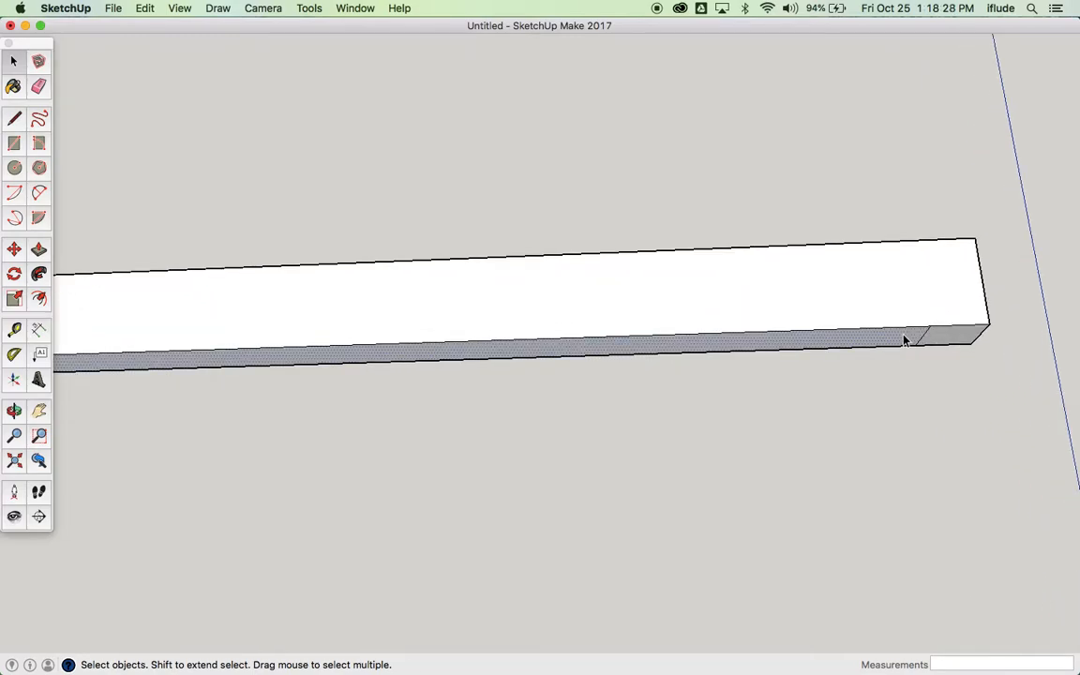
click(952, 339)
scroll(951, 342, down, 2)
scroll(951, 342, down, 3)
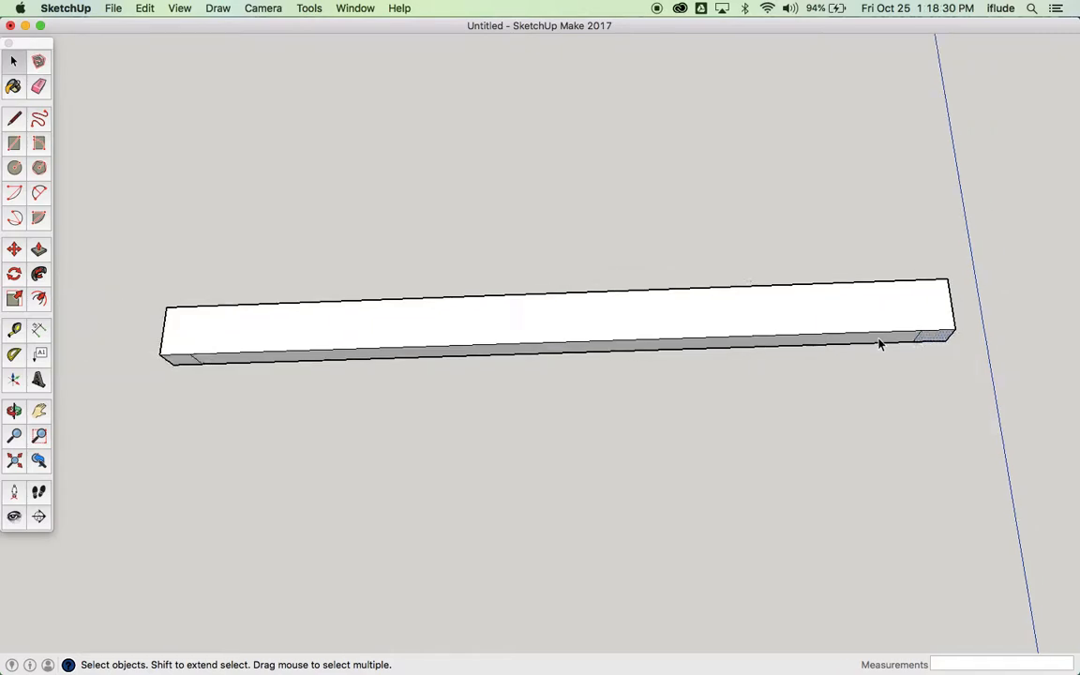
click(326, 357)
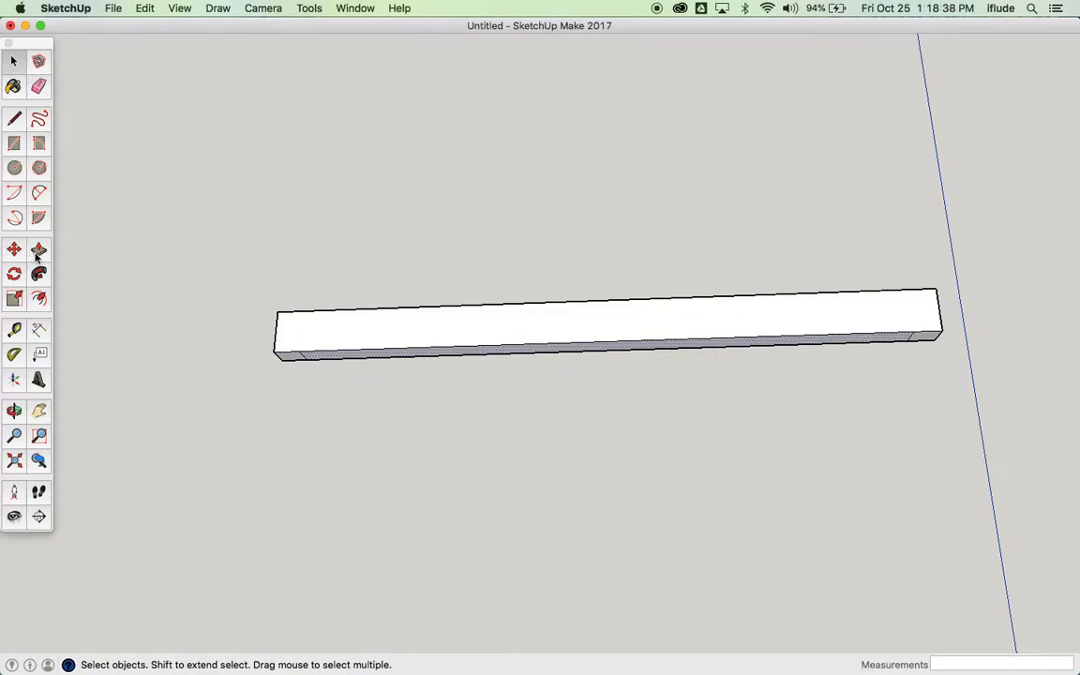
click(39, 249)
click(332, 362)
drag(332, 362, 342, 448)
text(50)
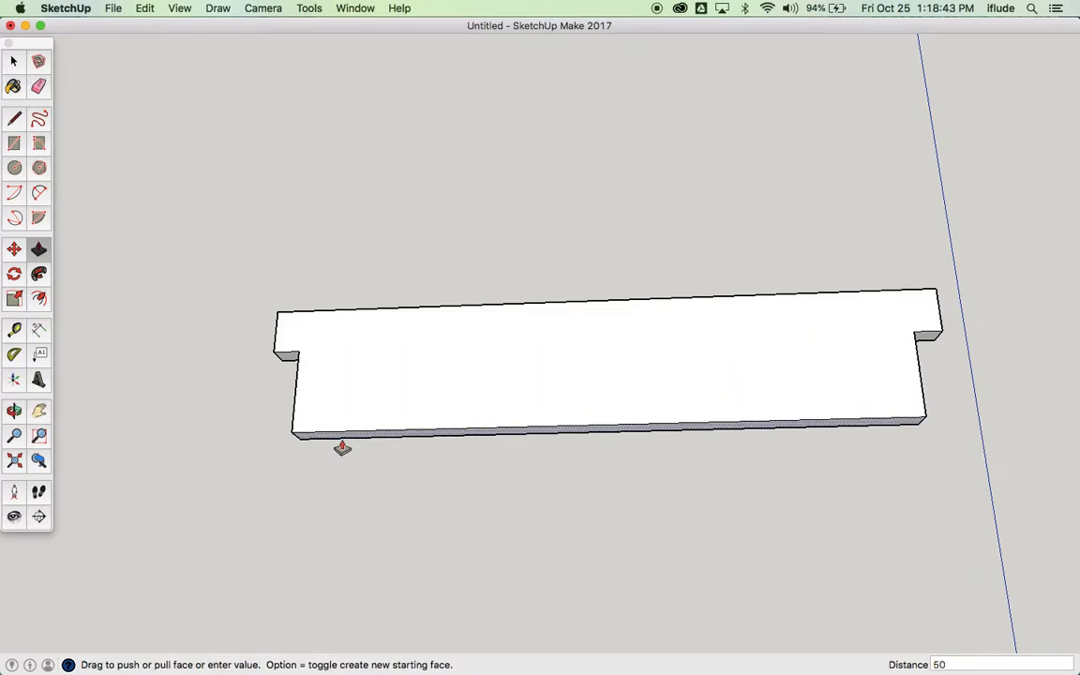
key(Return)
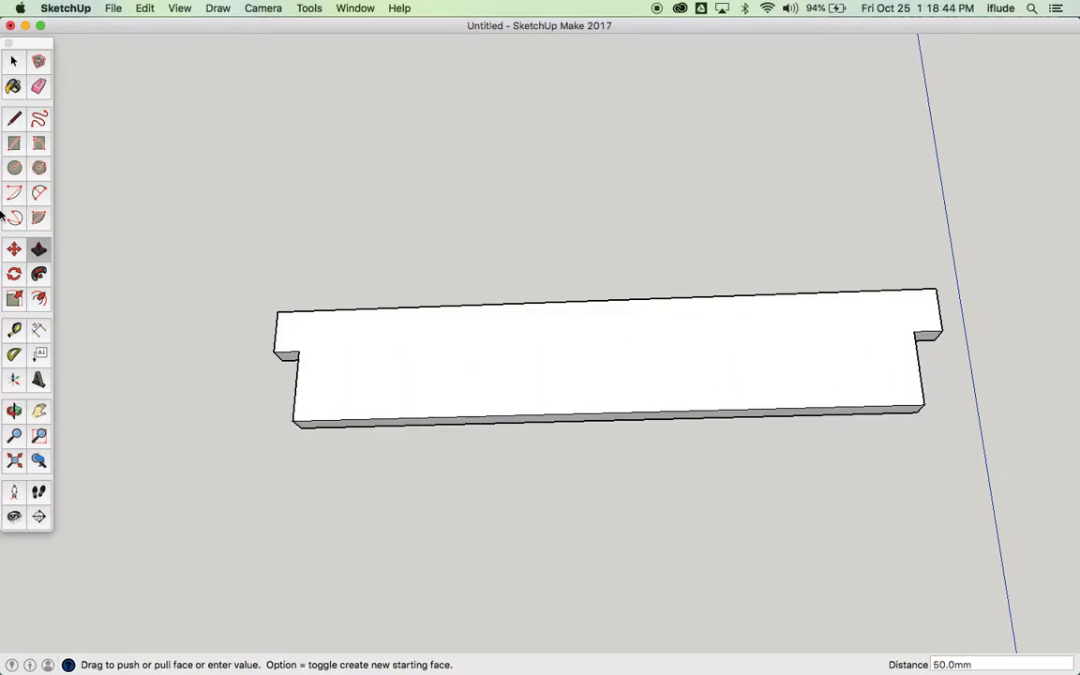
click(14, 61)
click(178, 125)
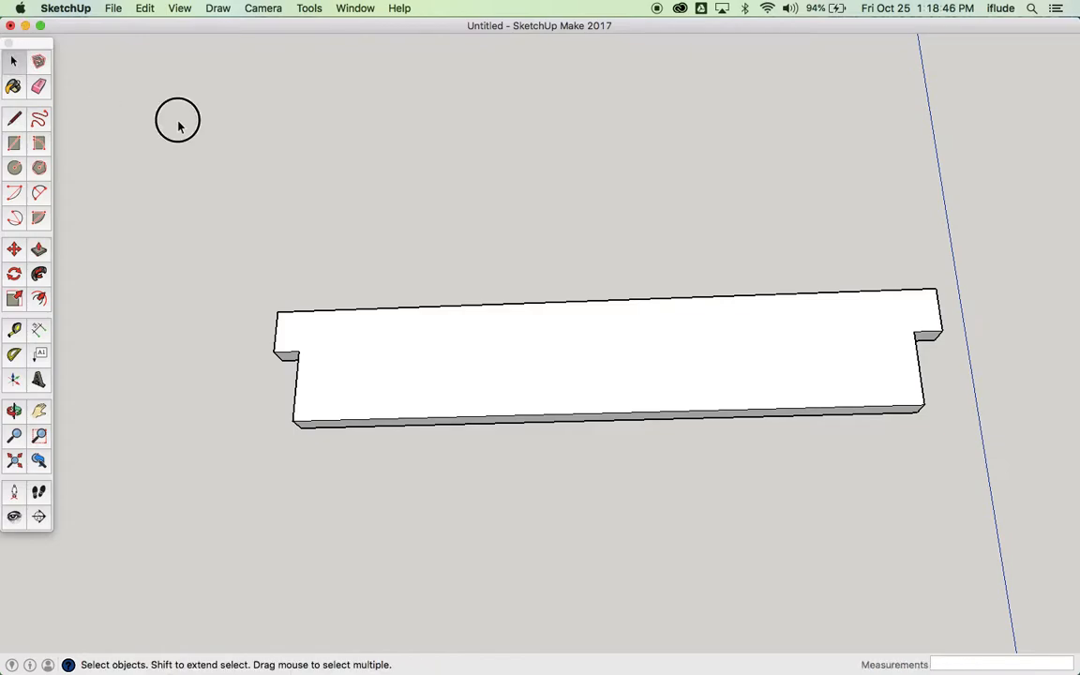
Step: Select the whole notched slat and make it a component with the default settings
click(14, 410)
drag(116, 309, 398, 489)
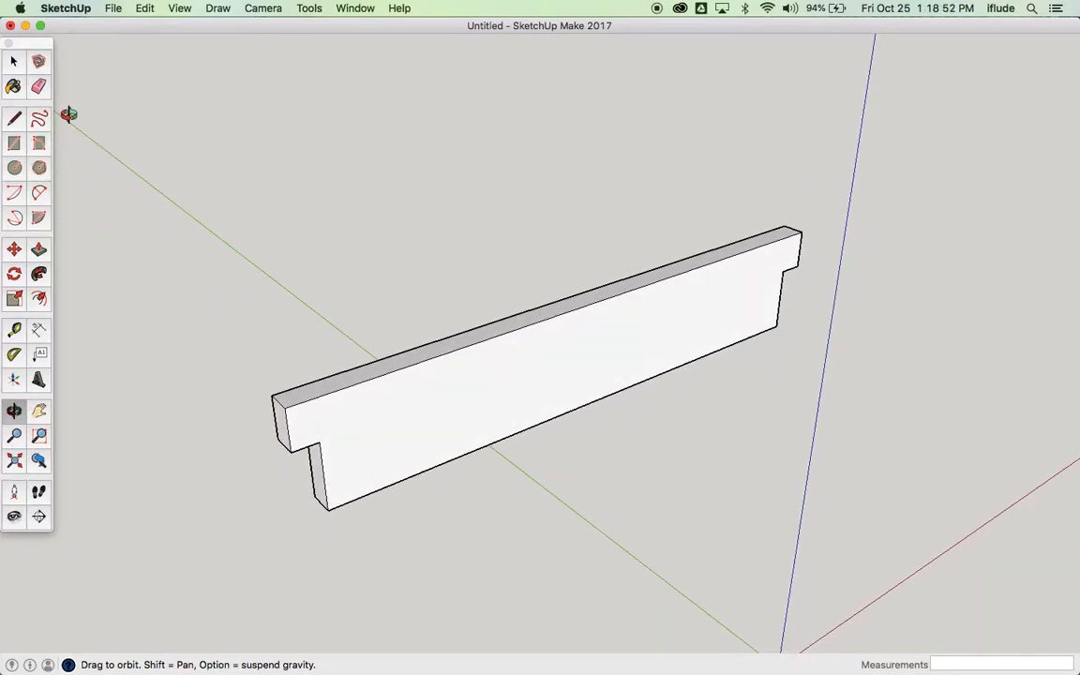
click(14, 61)
triple_click(531, 369)
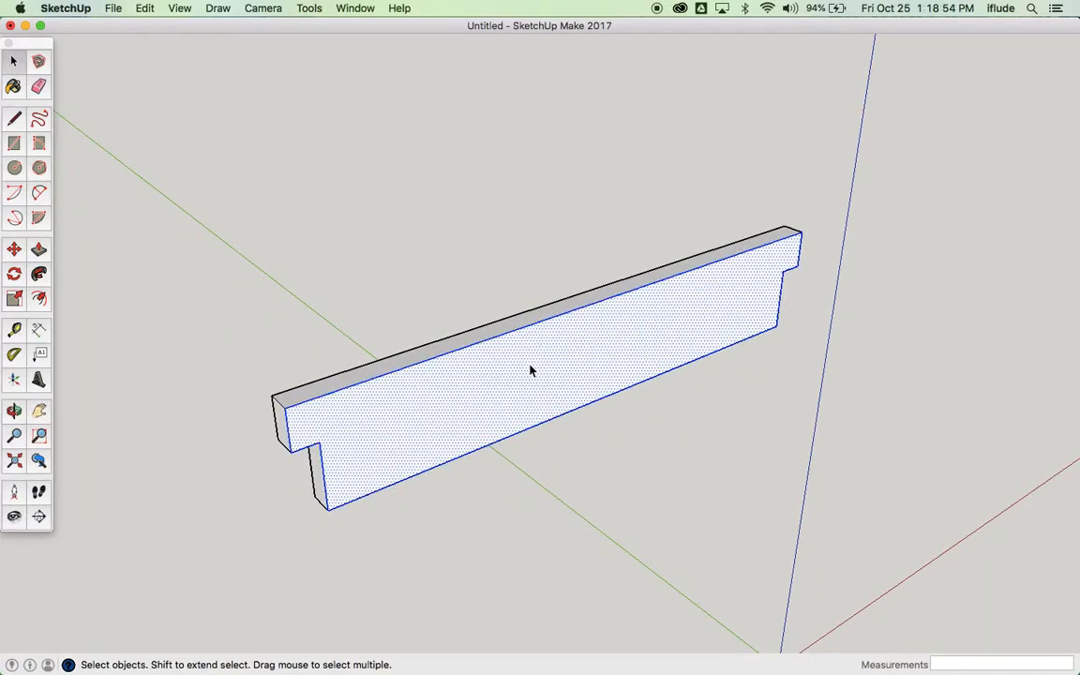
right_click(531, 369)
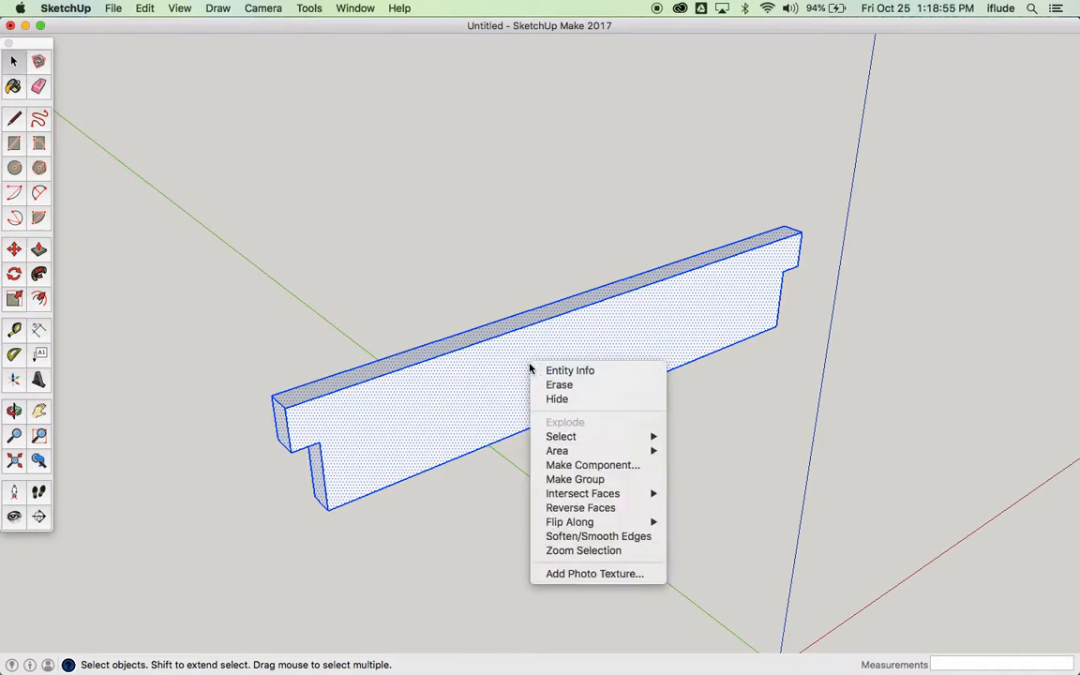
click(553, 456)
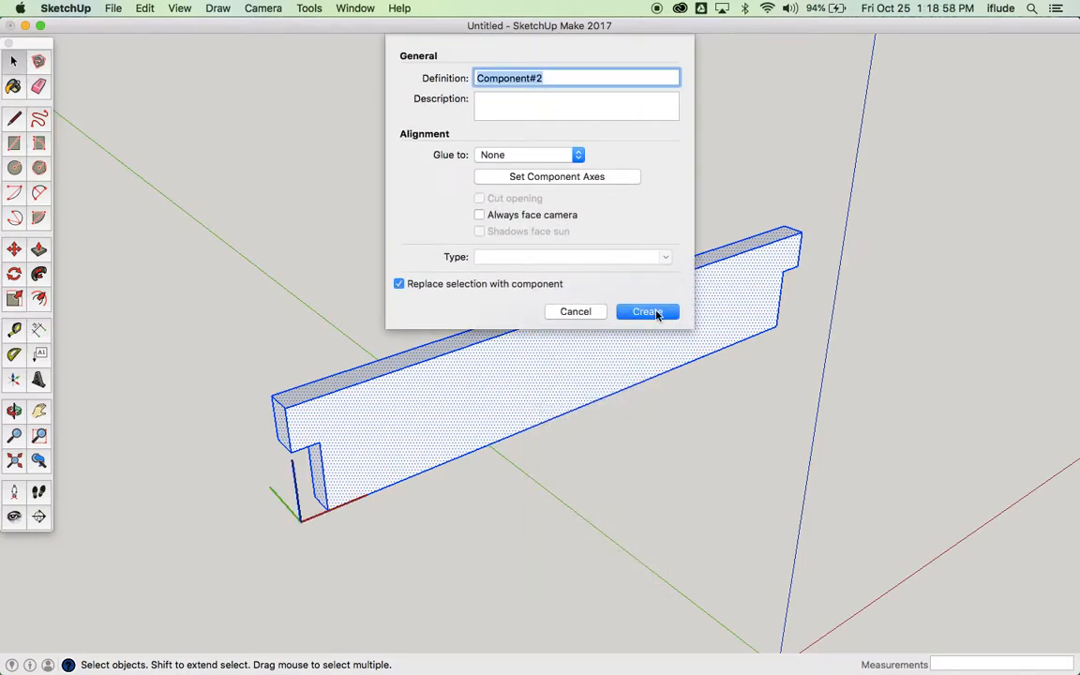
click(647, 311)
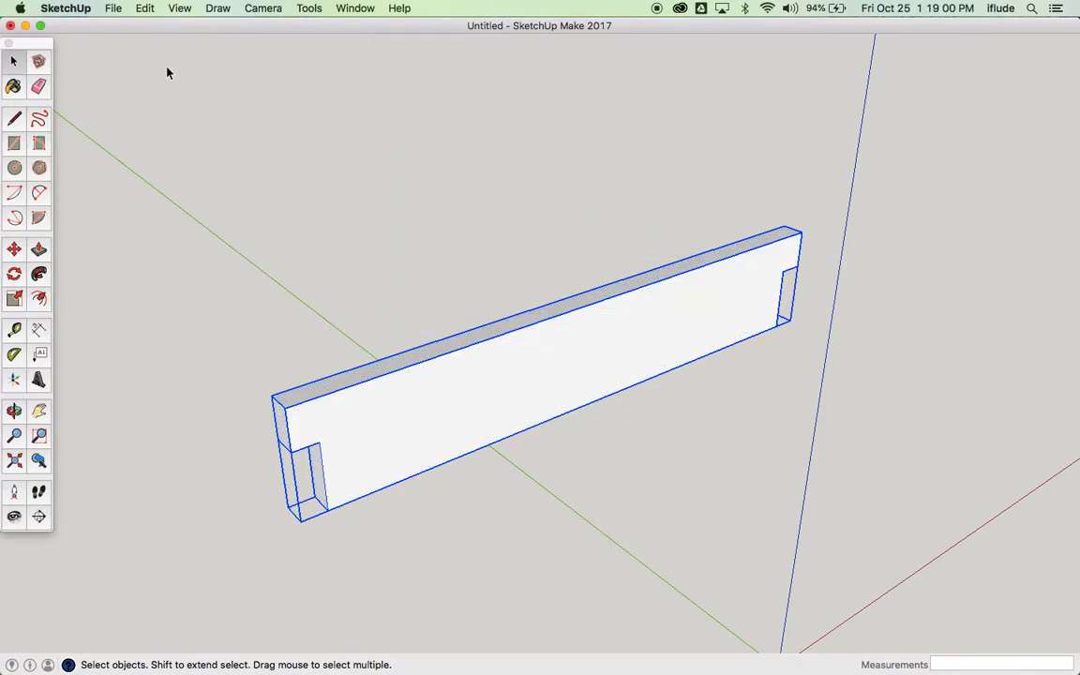
Step: Unhide the two slotted frames and inspect the slat seated in their end slots
click(145, 8)
mouse_move(185, 217)
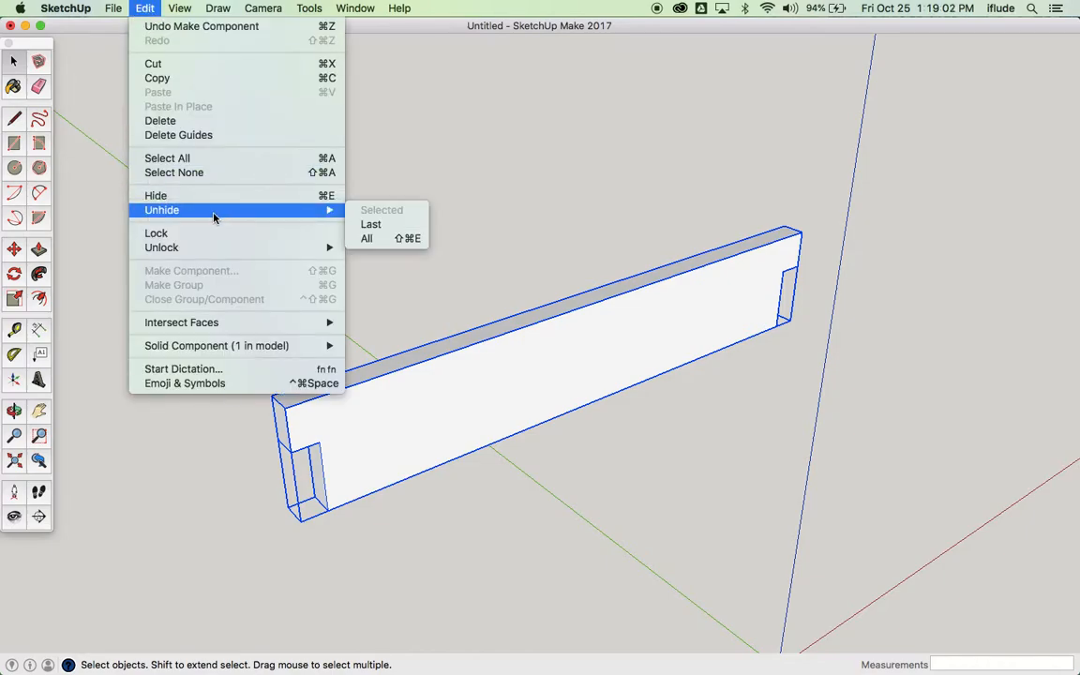
click(367, 224)
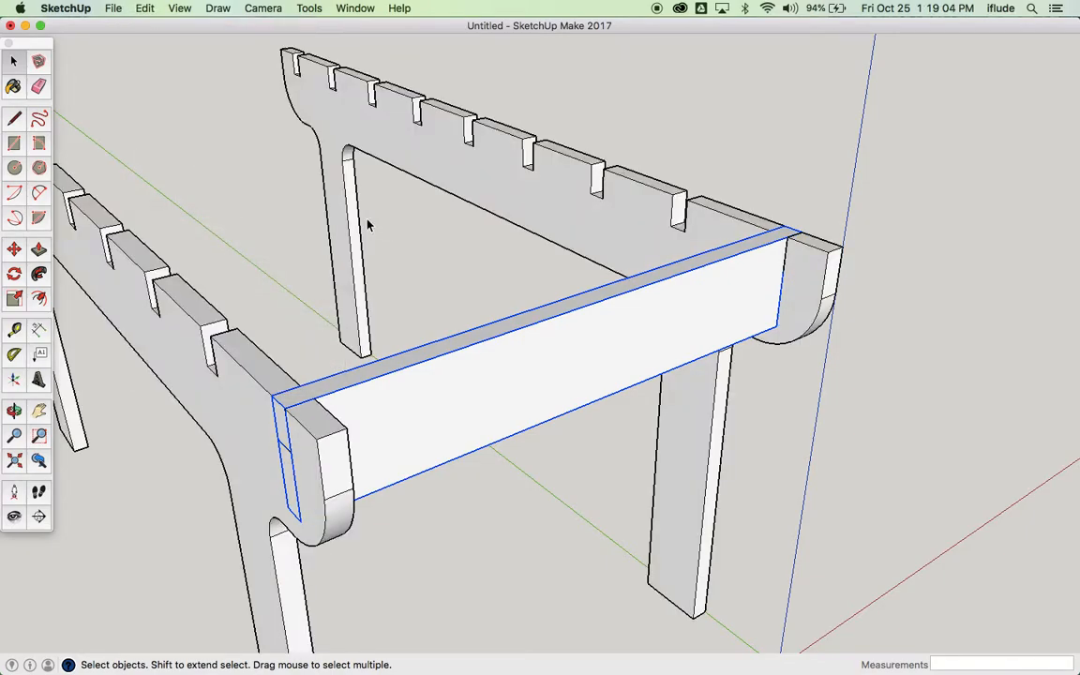
click(14, 411)
drag(541, 214, 355, 298)
scroll(528, 278, down, 5)
drag(655, 233, 518, 207)
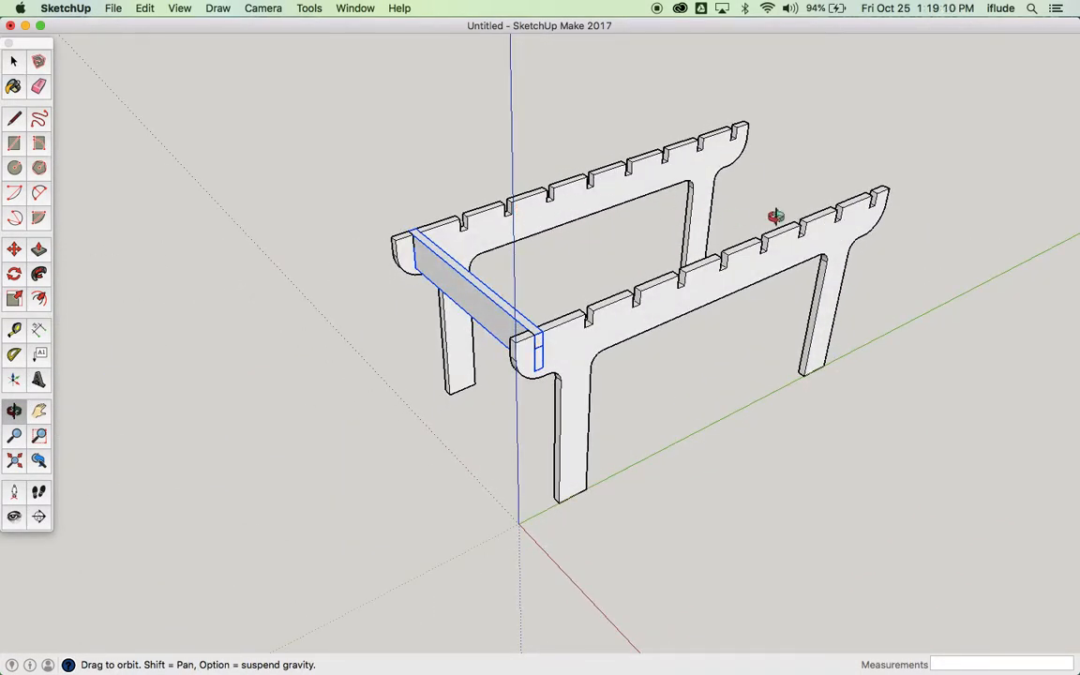
scroll(773, 217, up, 3)
scroll(775, 217, up, 1)
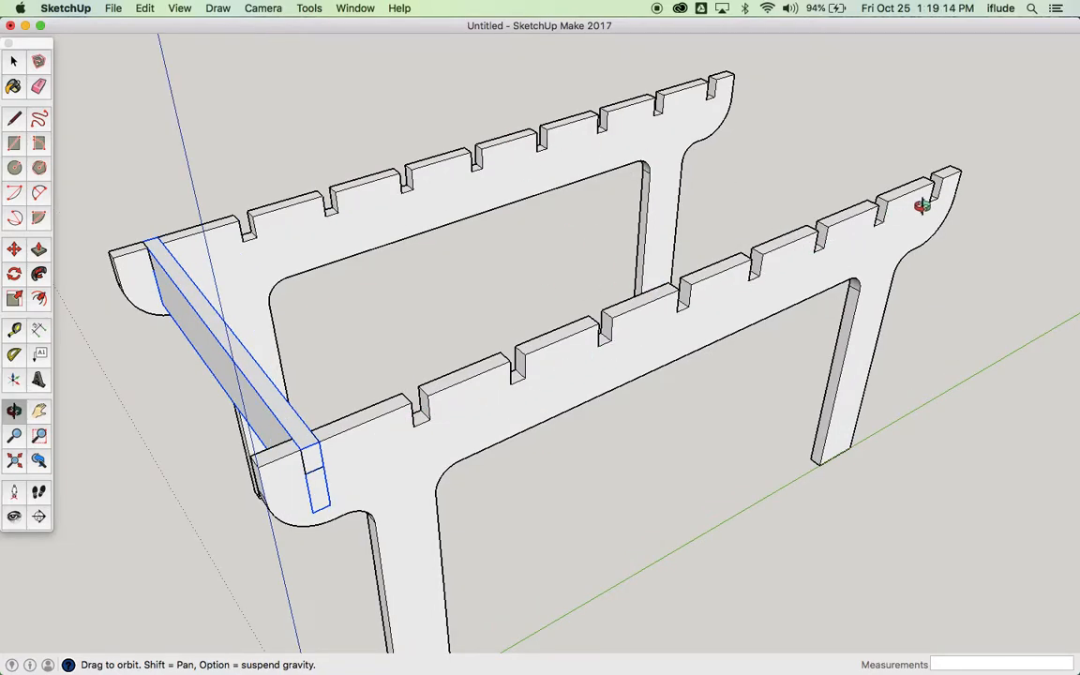
click(13, 62)
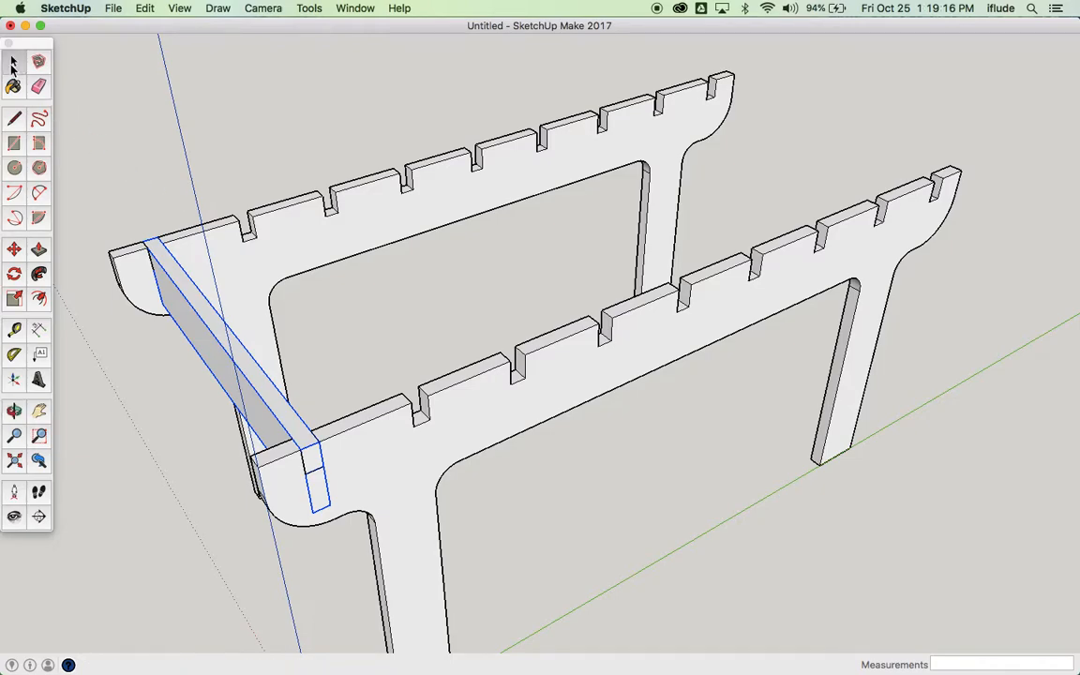
Step: Copy the slat by its outer top corner to the matching corner of the last slot at the frames' far end, 902 mm away
click(13, 249)
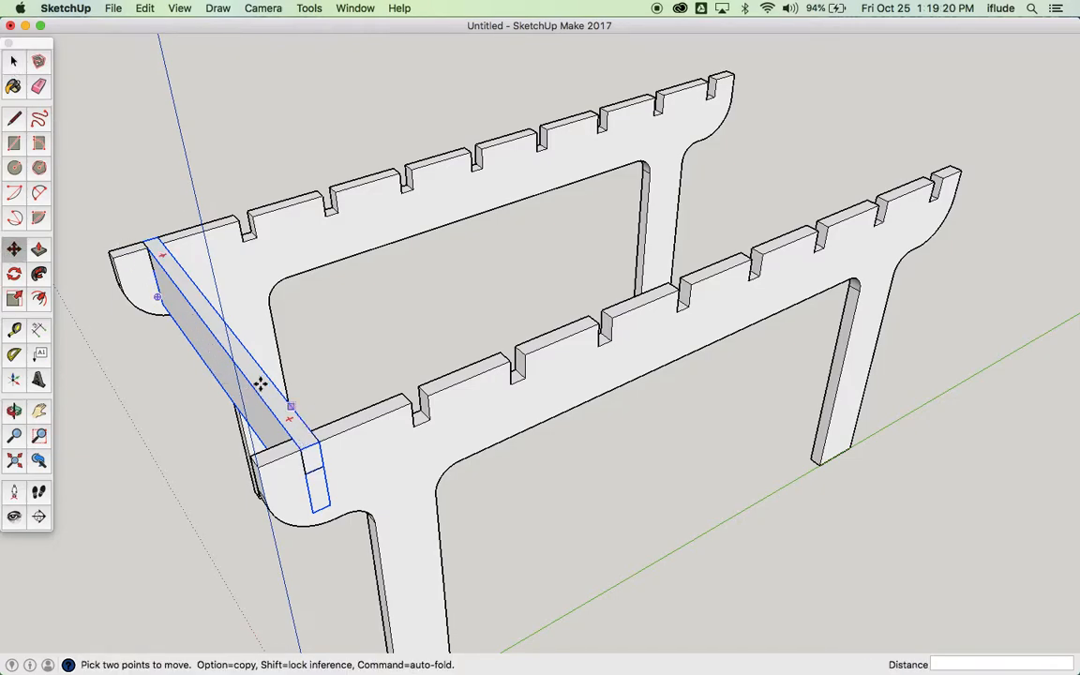
click(318, 442)
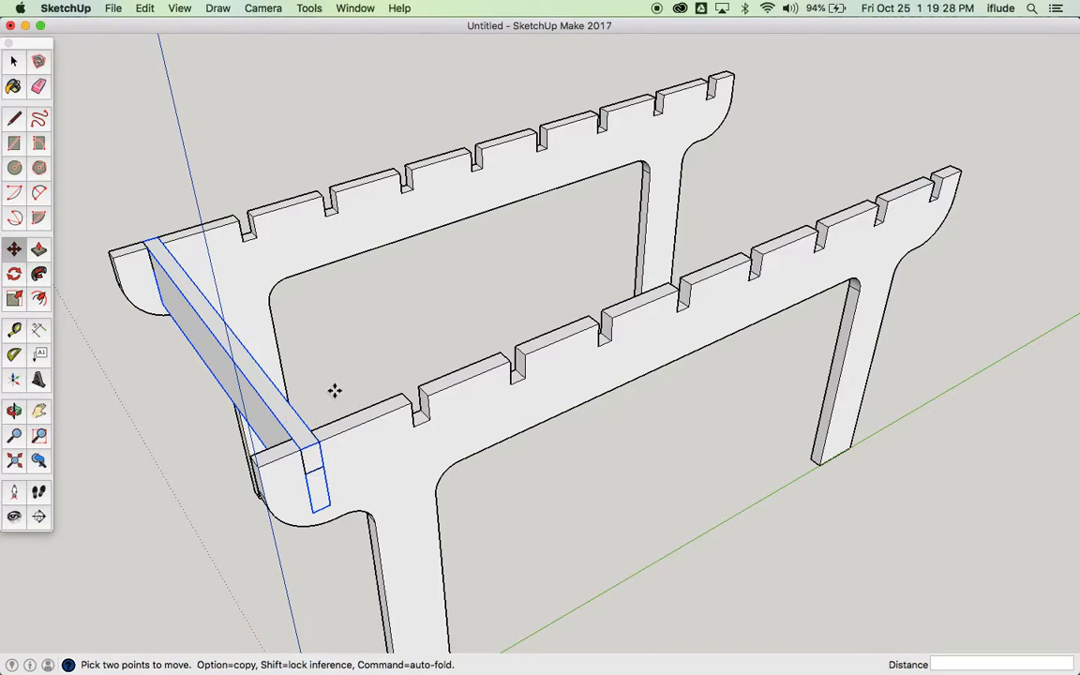
click(319, 441)
key(alt)
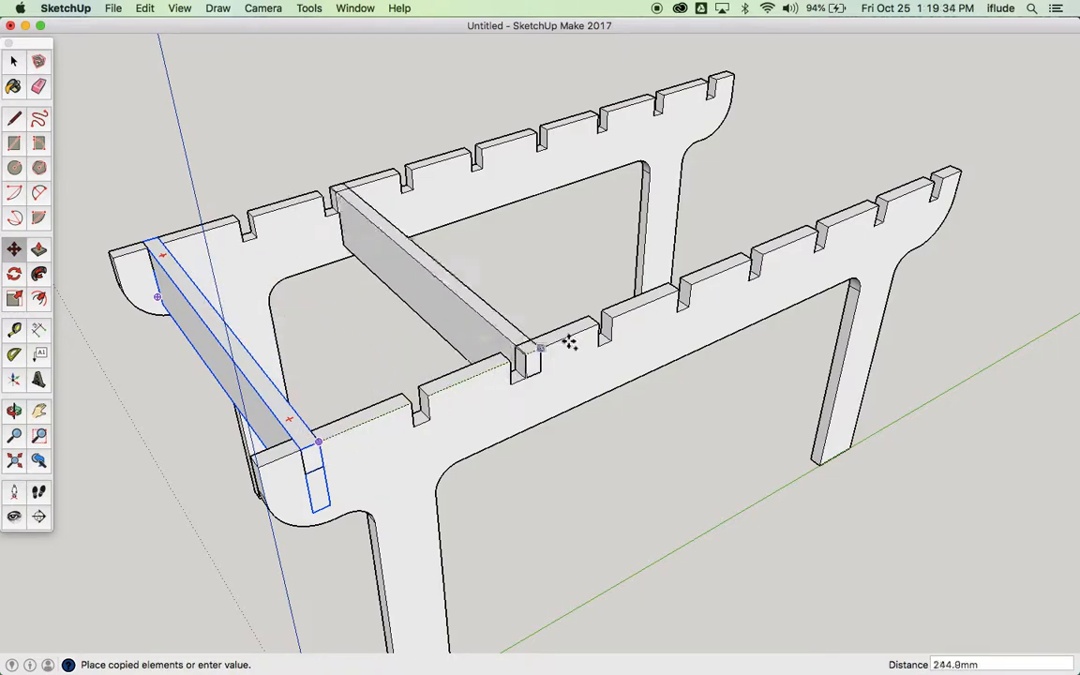
click(941, 181)
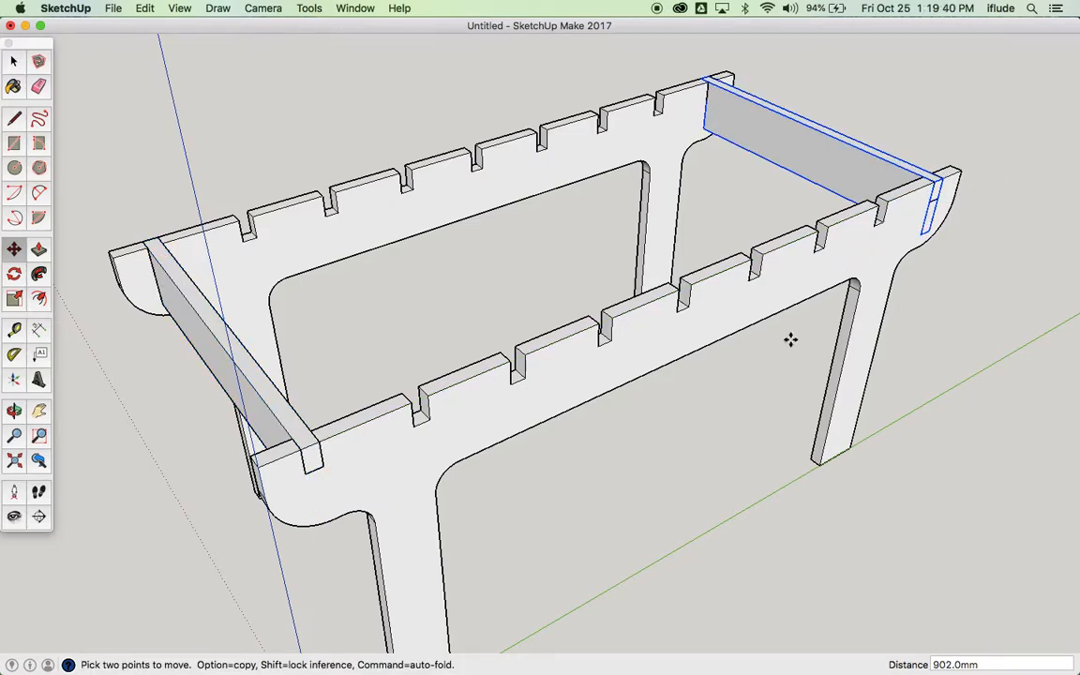
Step: Divide the copy distance by 8 to fill the intermediate slots with evenly spaced slats, and clear the selection
text(/8)
key(Return)
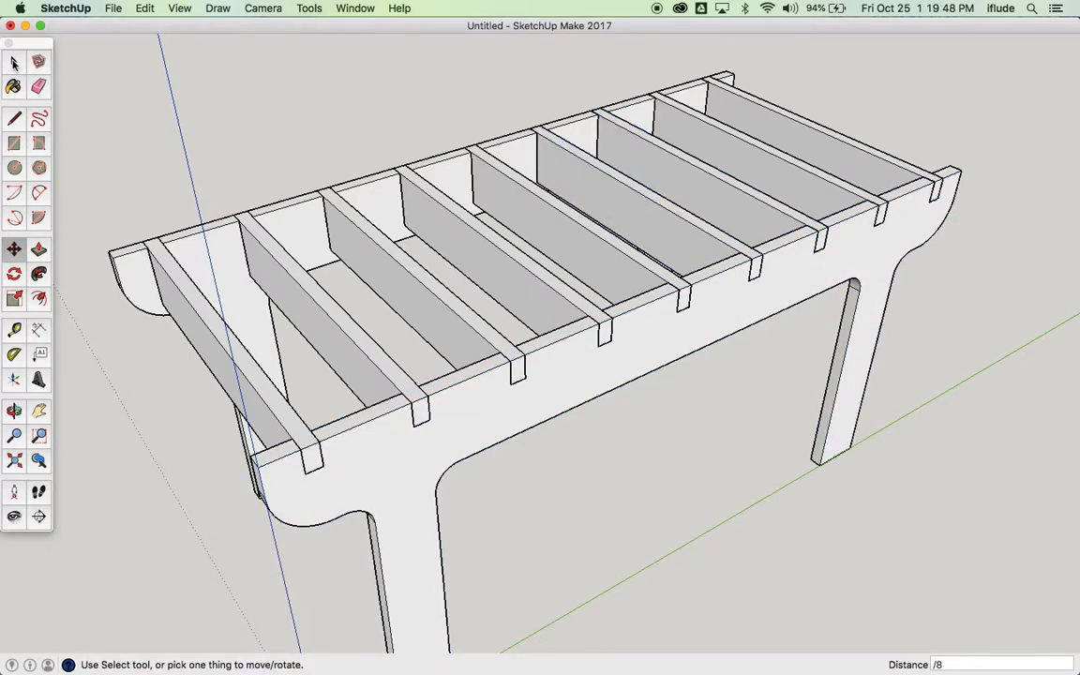
click(14, 62)
click(303, 124)
scroll(304, 125, down, 2)
scroll(302, 129, down, 2)
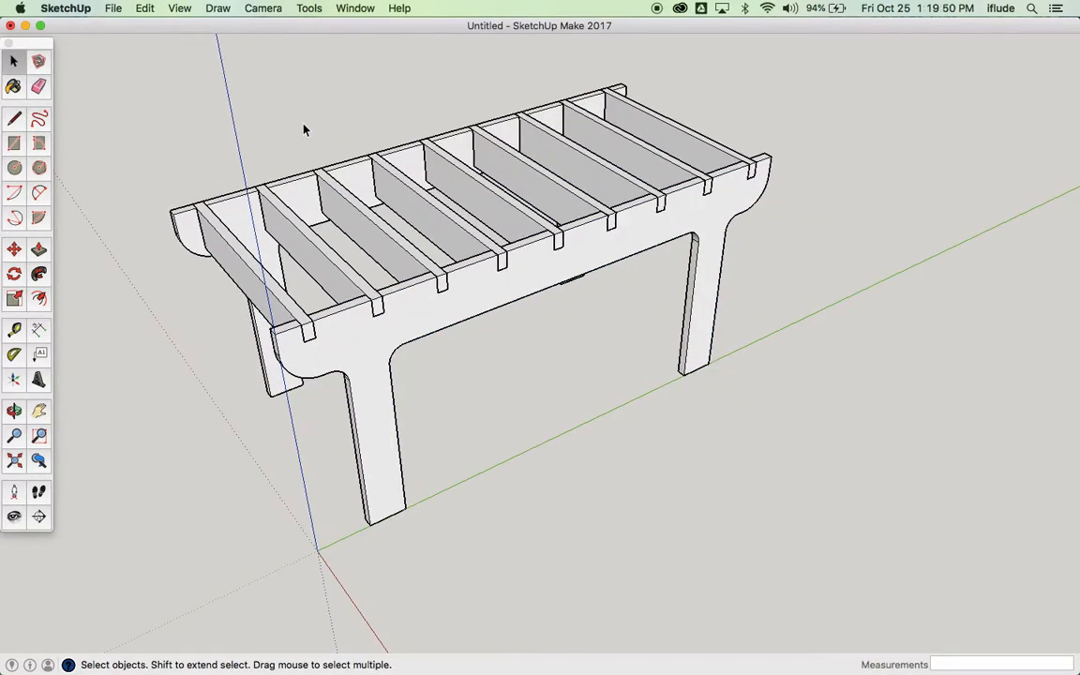